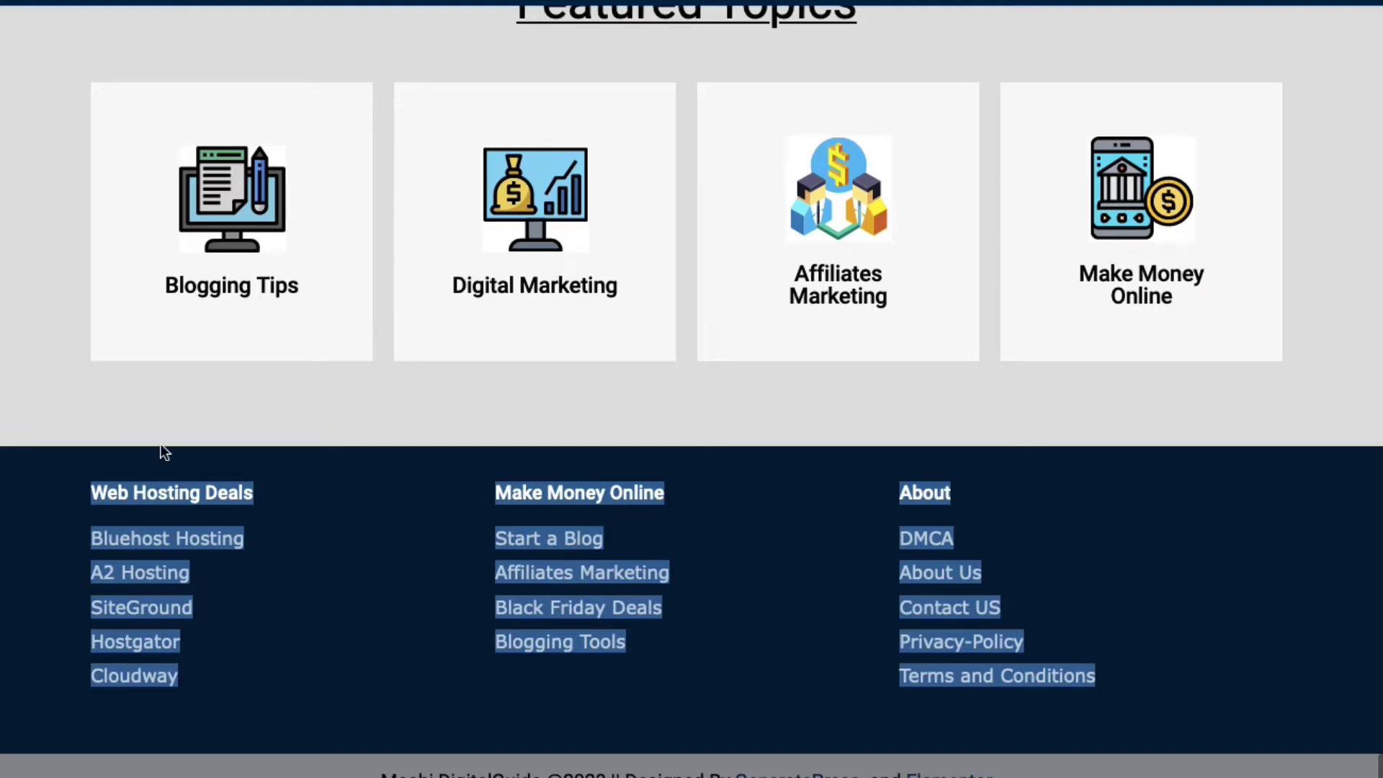
Deselect the footer text and scroll down the live blog
left_click(60, 490)
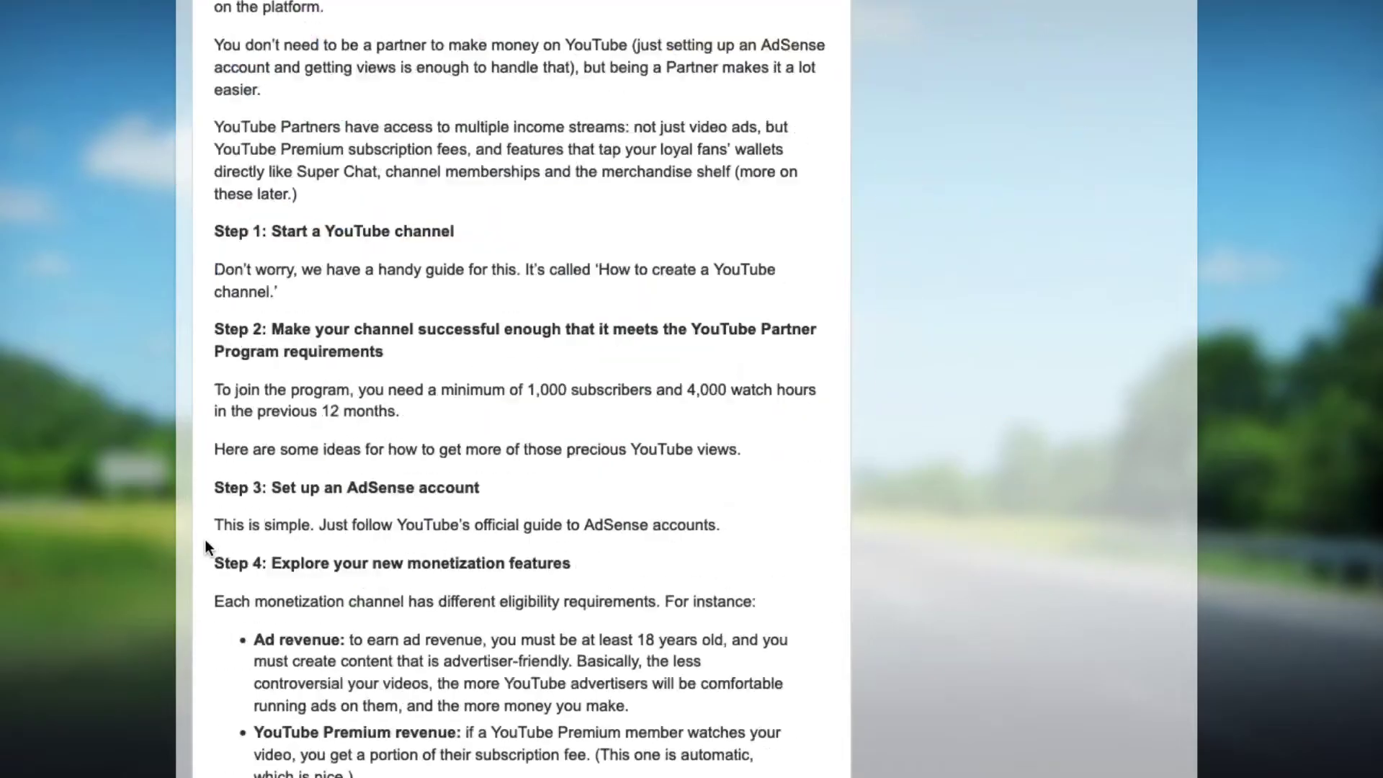
scroll(205, 541, "down", 20)
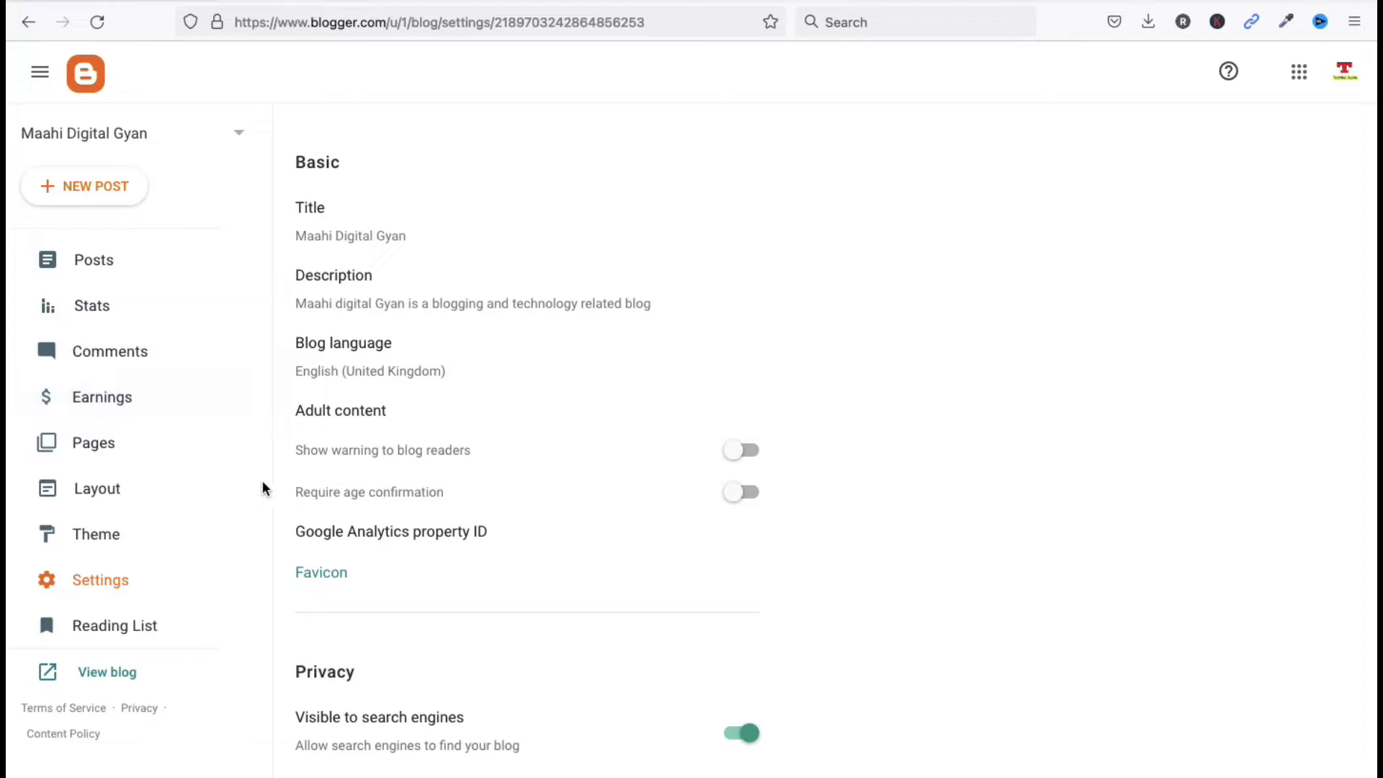
Open Layout and locate the empty footer-1, footer-2-1 and footer-2-2 sections
left_click(111, 497)
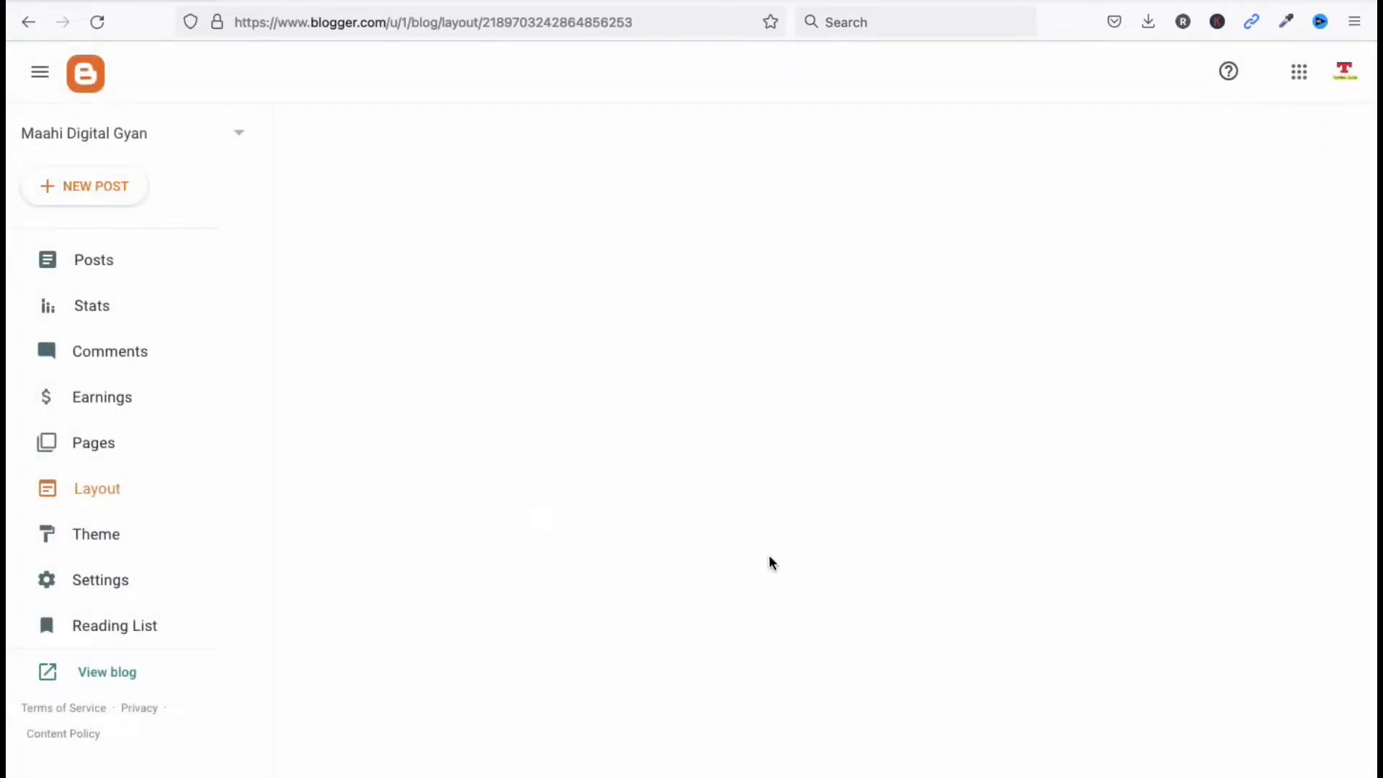
scroll(830, 582, "down", 15)
scroll(829, 589, "up", 4)
scroll(828, 582, "up", 20)
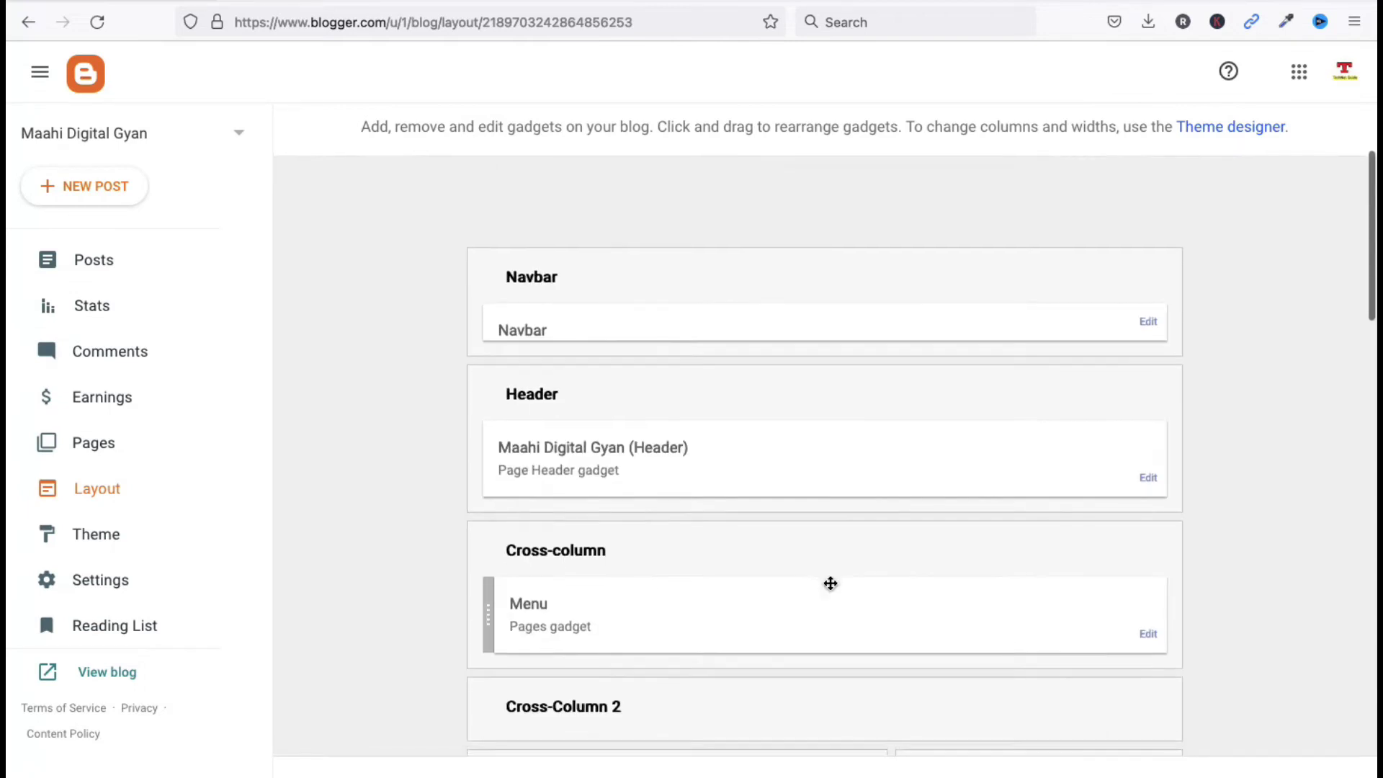
scroll(828, 585, "down", 20)
scroll(828, 586, "up", 1)
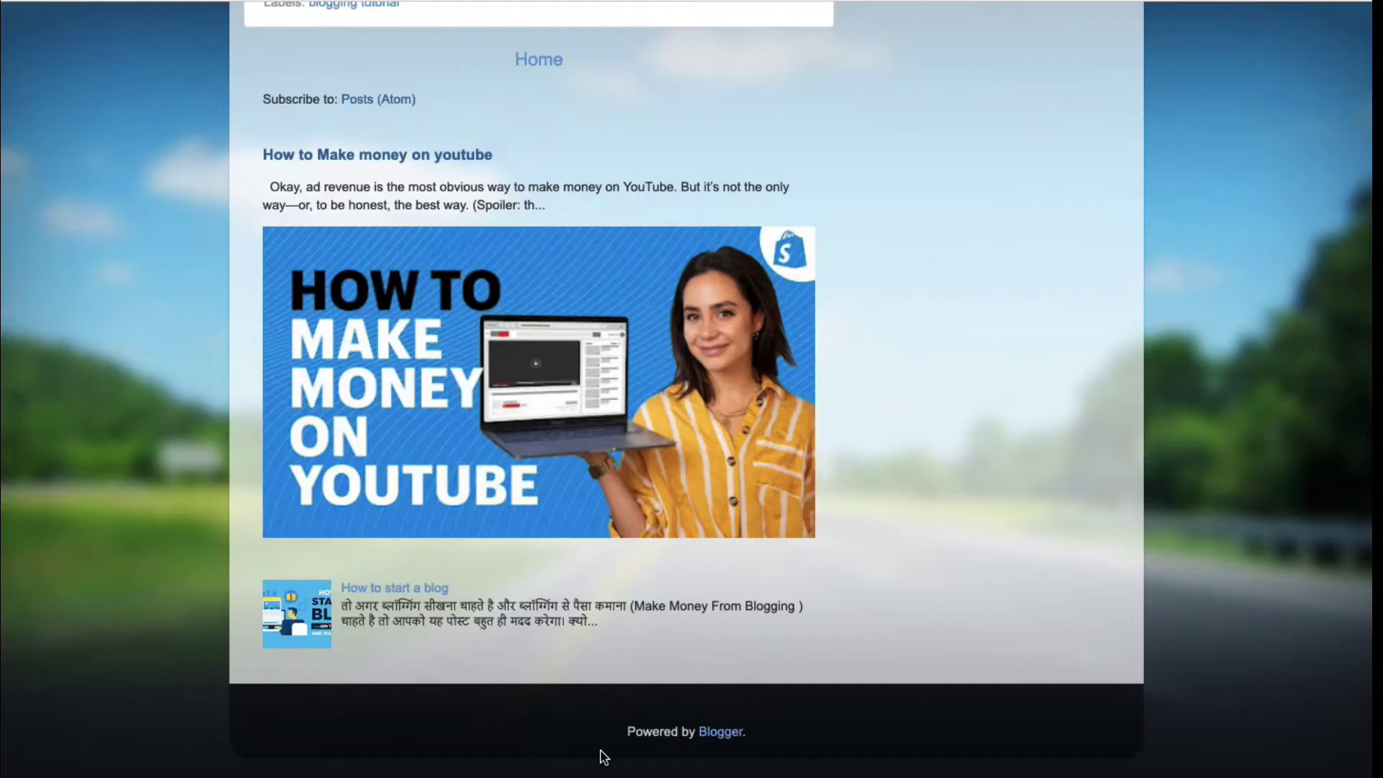
triple_click(752, 742)
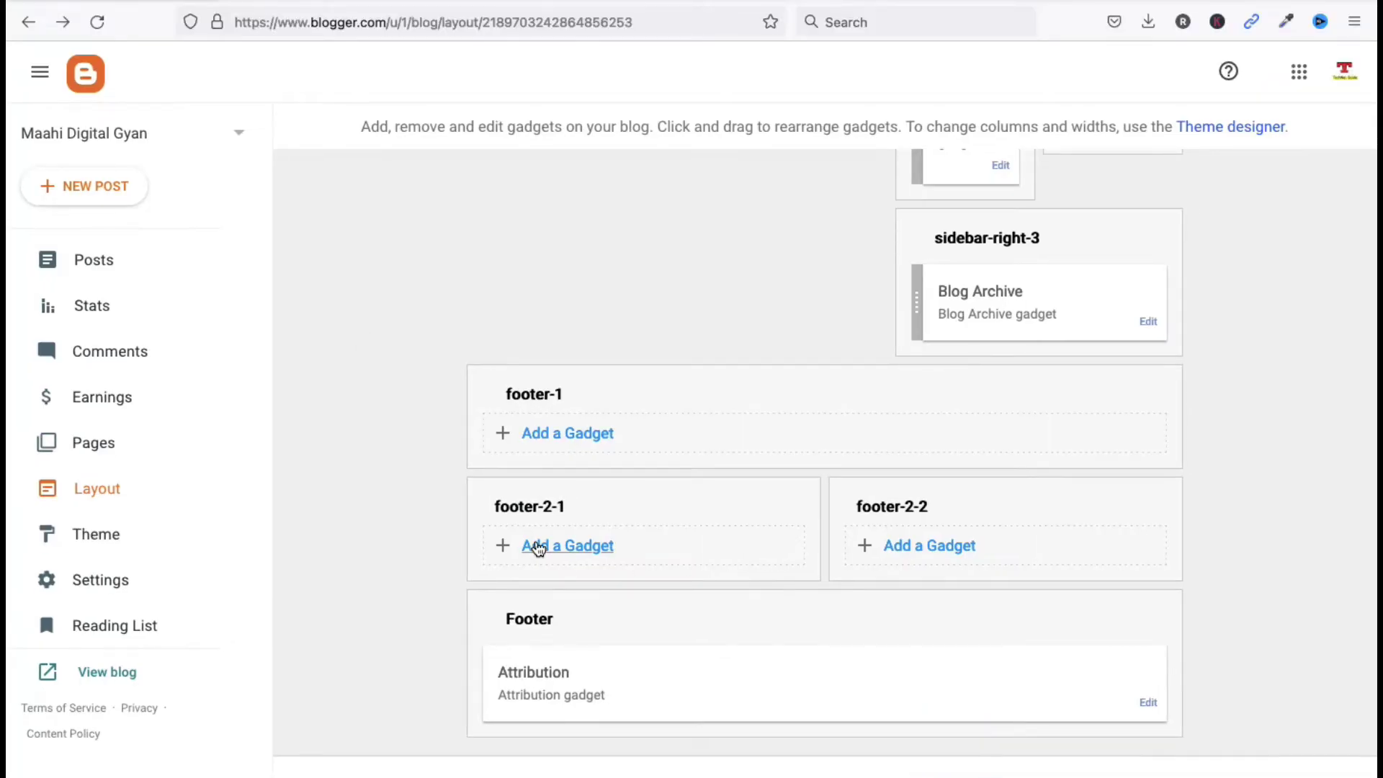
Add a Link List gadget to the footer-2-1 section
left_click(577, 548)
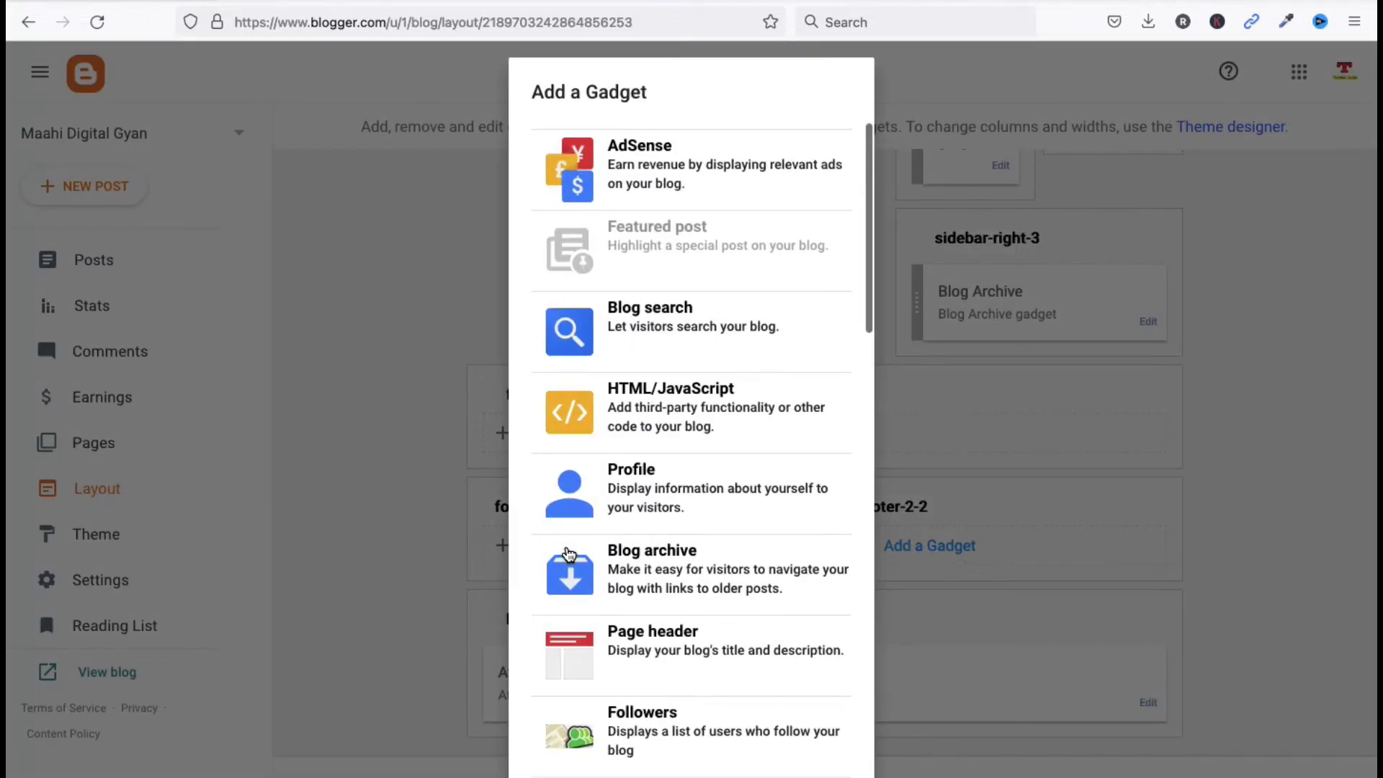
scroll(674, 595, "down", 10)
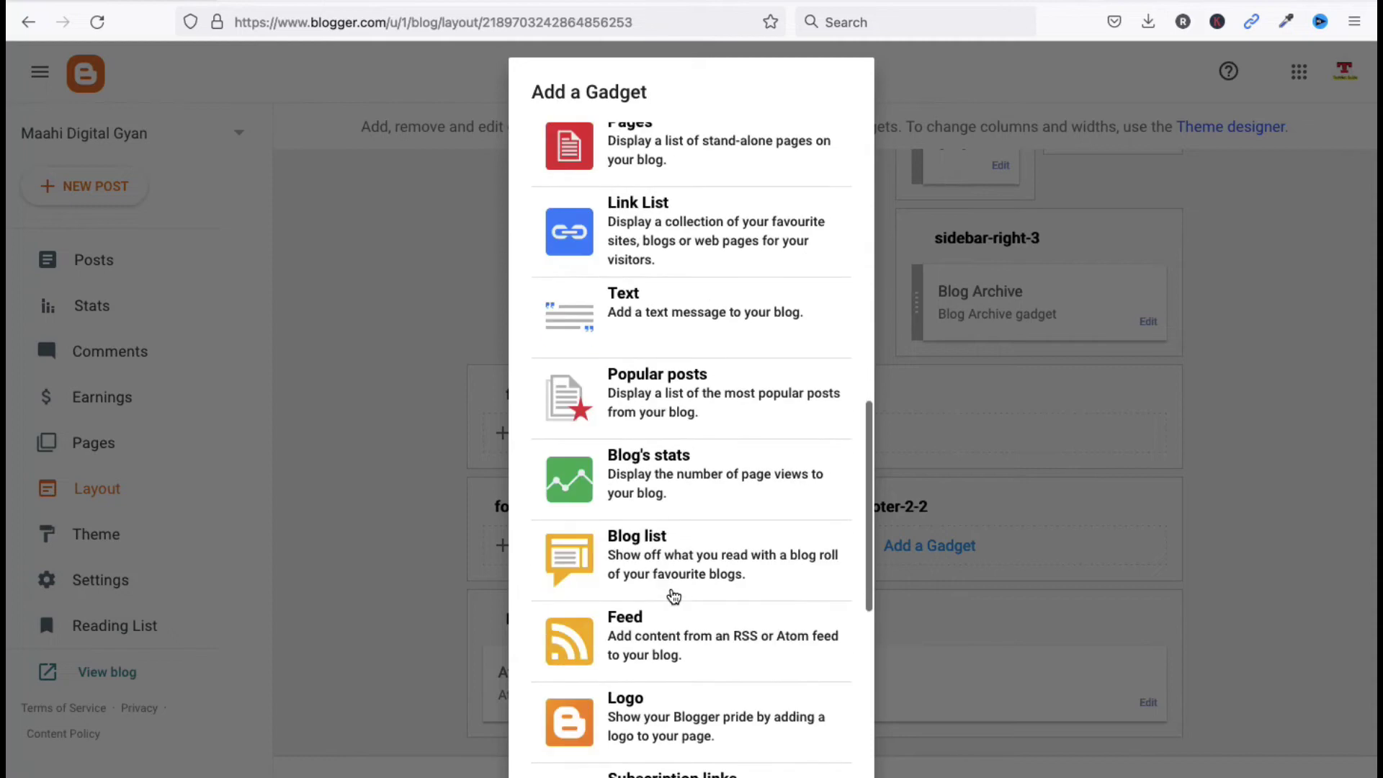
scroll(634, 577, "up", 3)
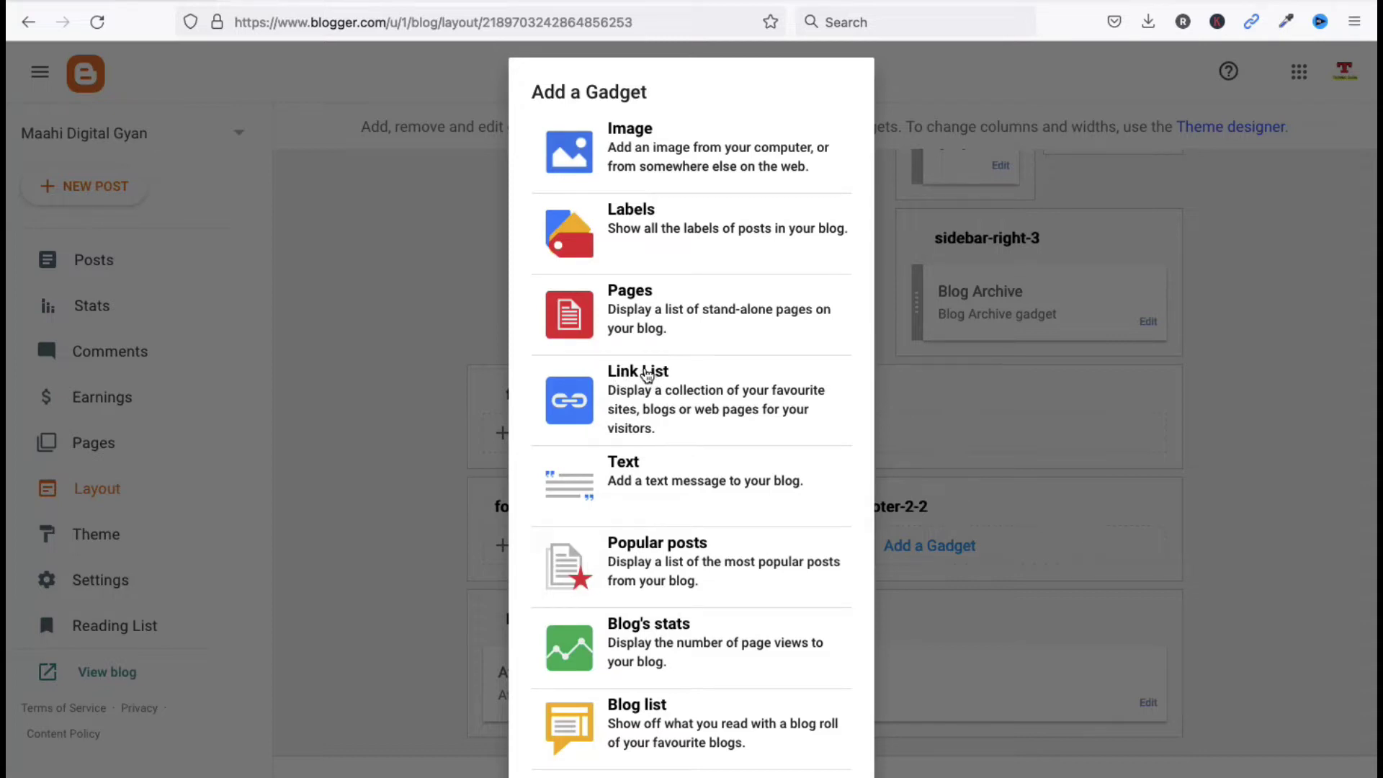
left_click(647, 374)
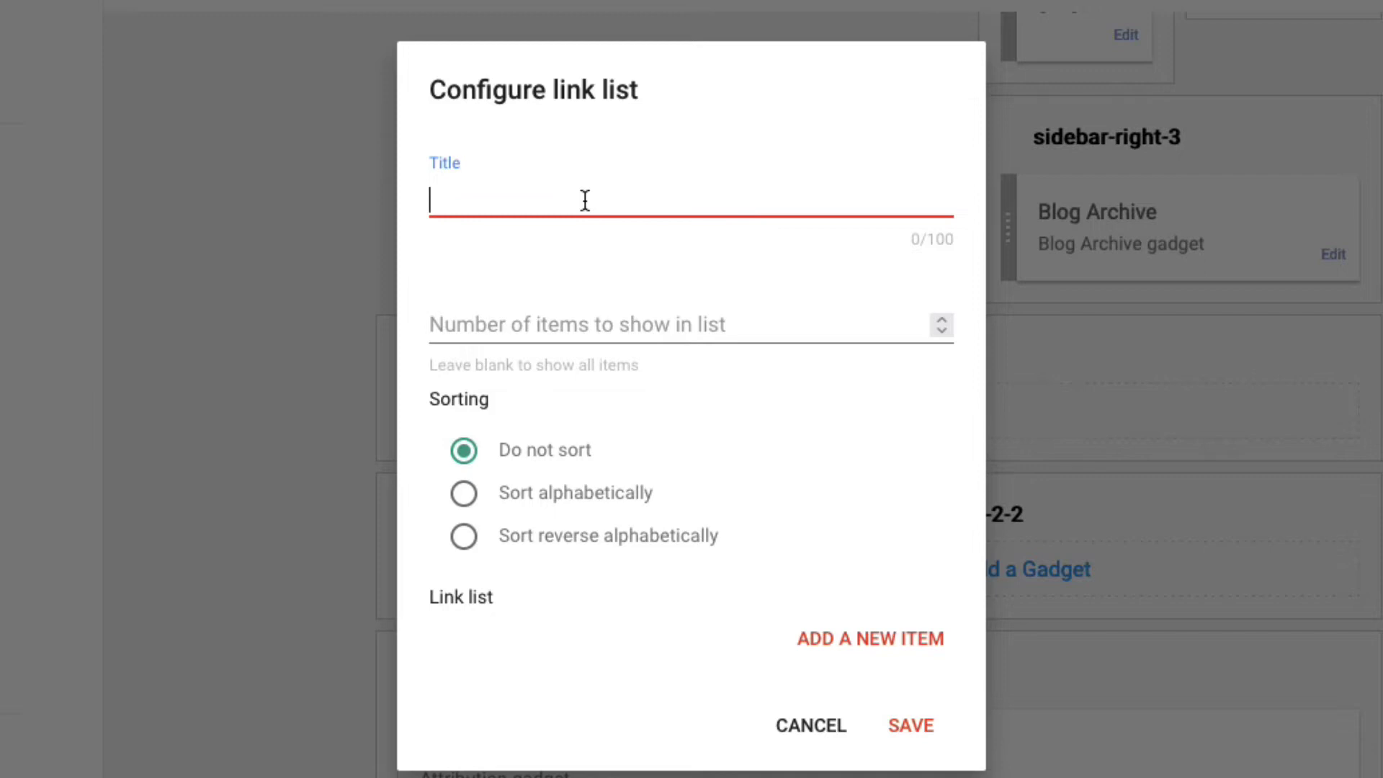
Title the link list 'About', show 4 items, and keep Do not sort
type("About")
left_click(633, 325)
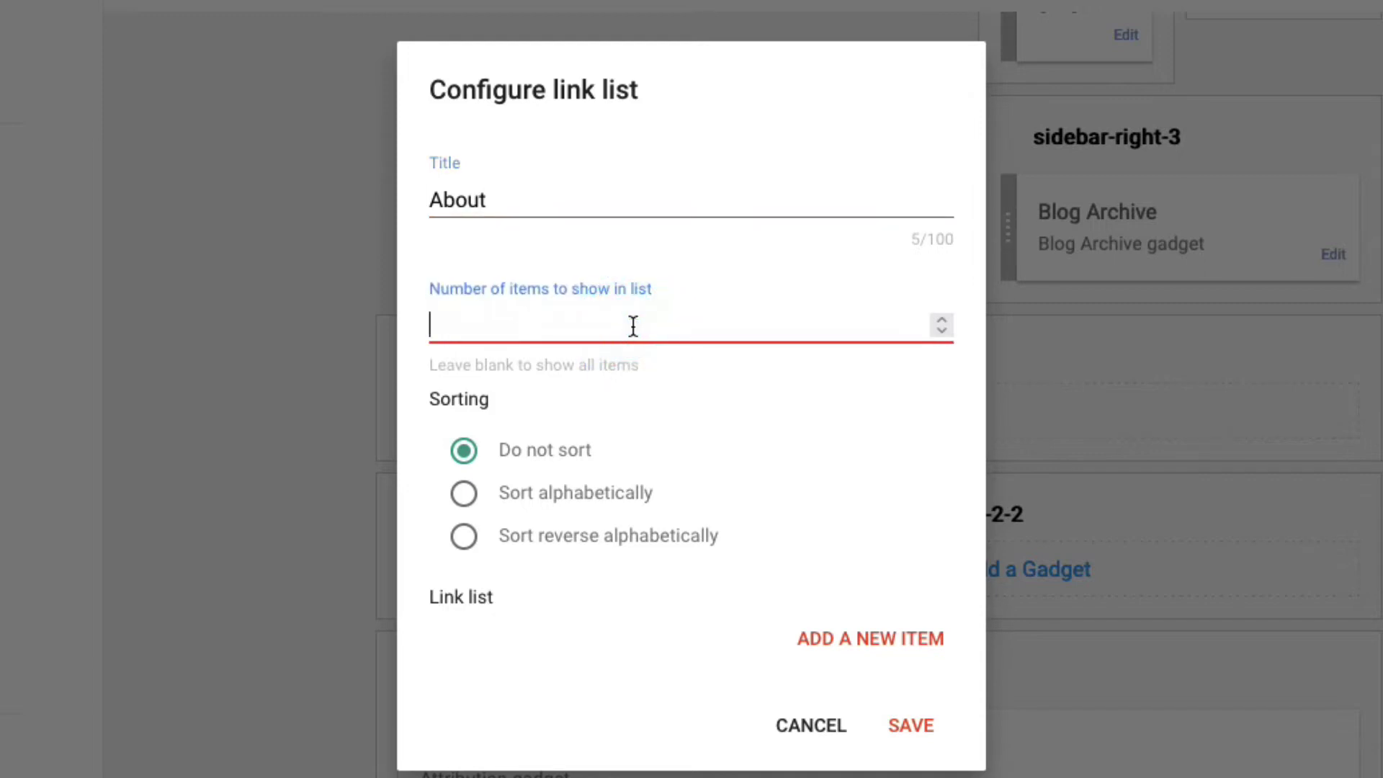
type("3")
key("BackSpace")
type("4")
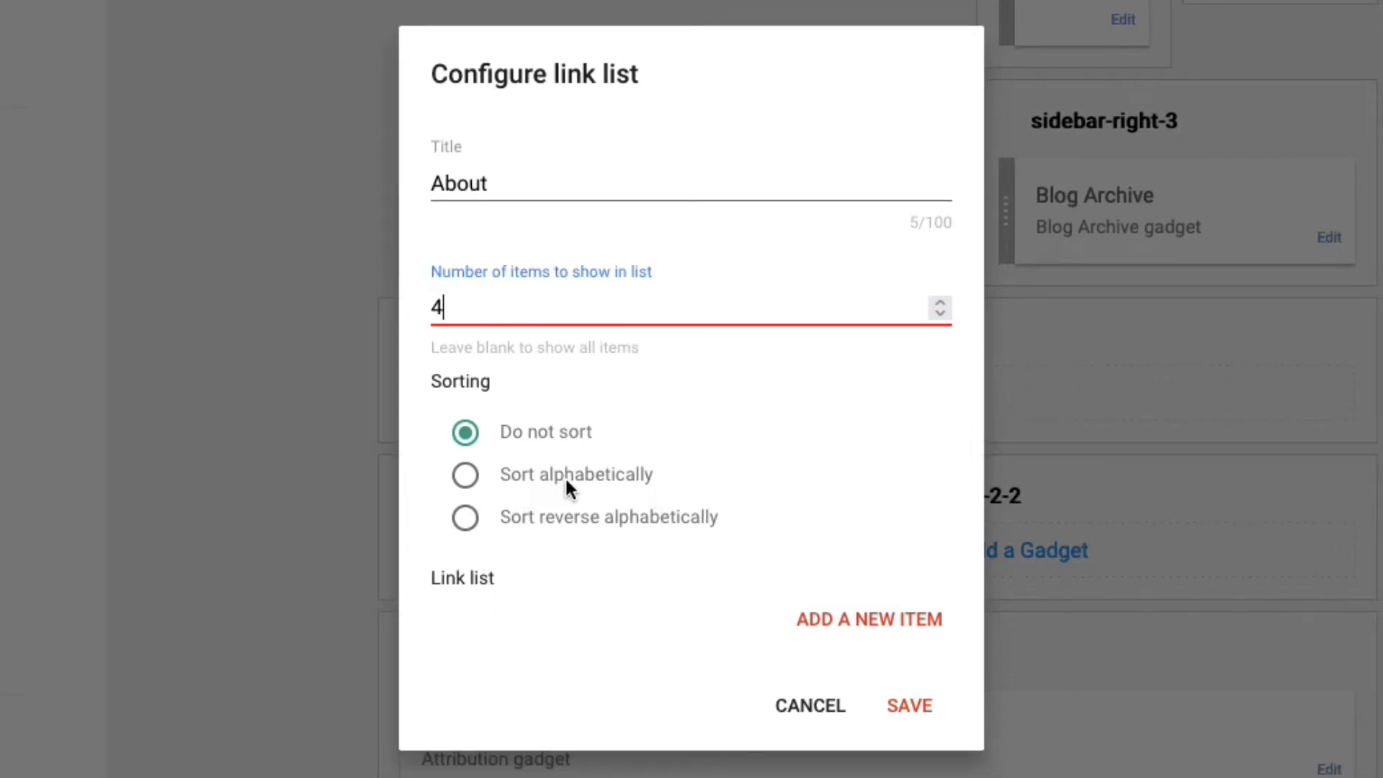
left_click(465, 484)
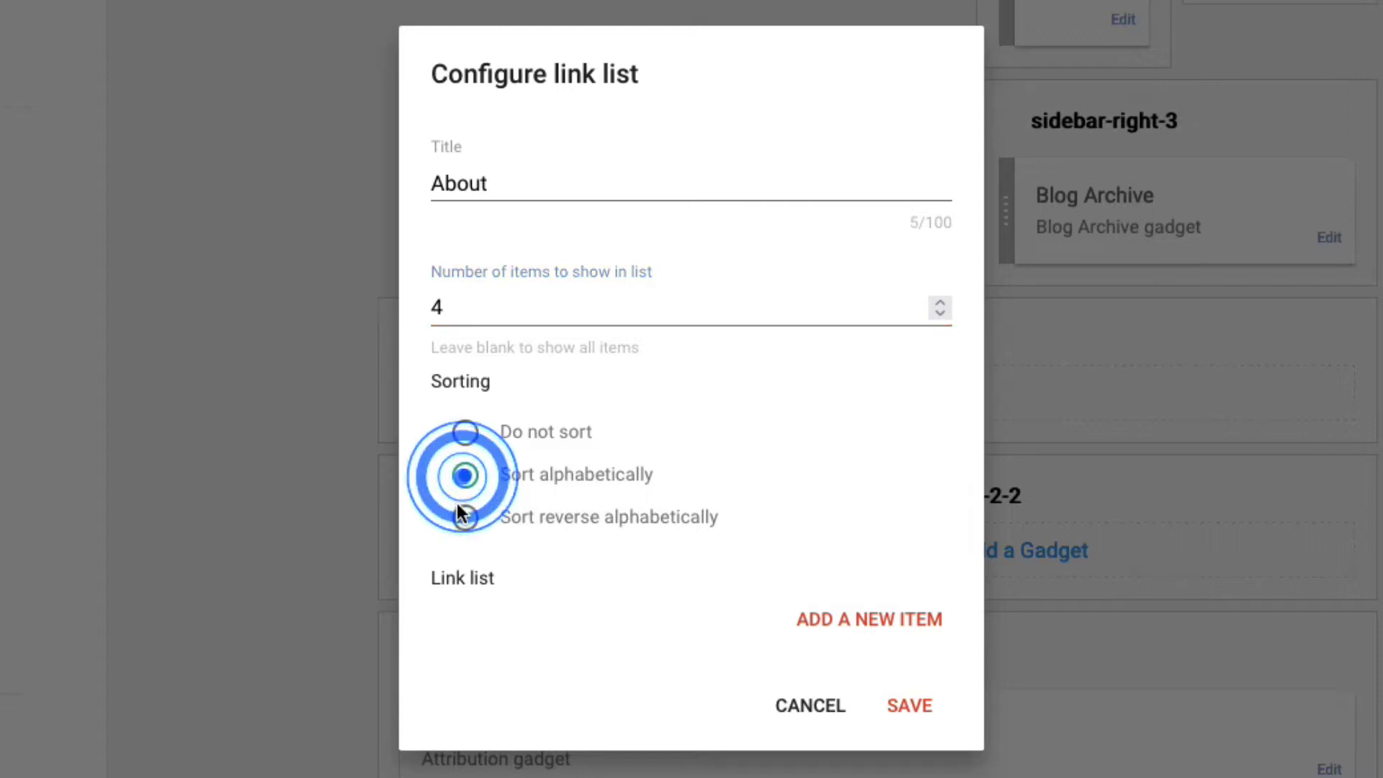
left_click(465, 435)
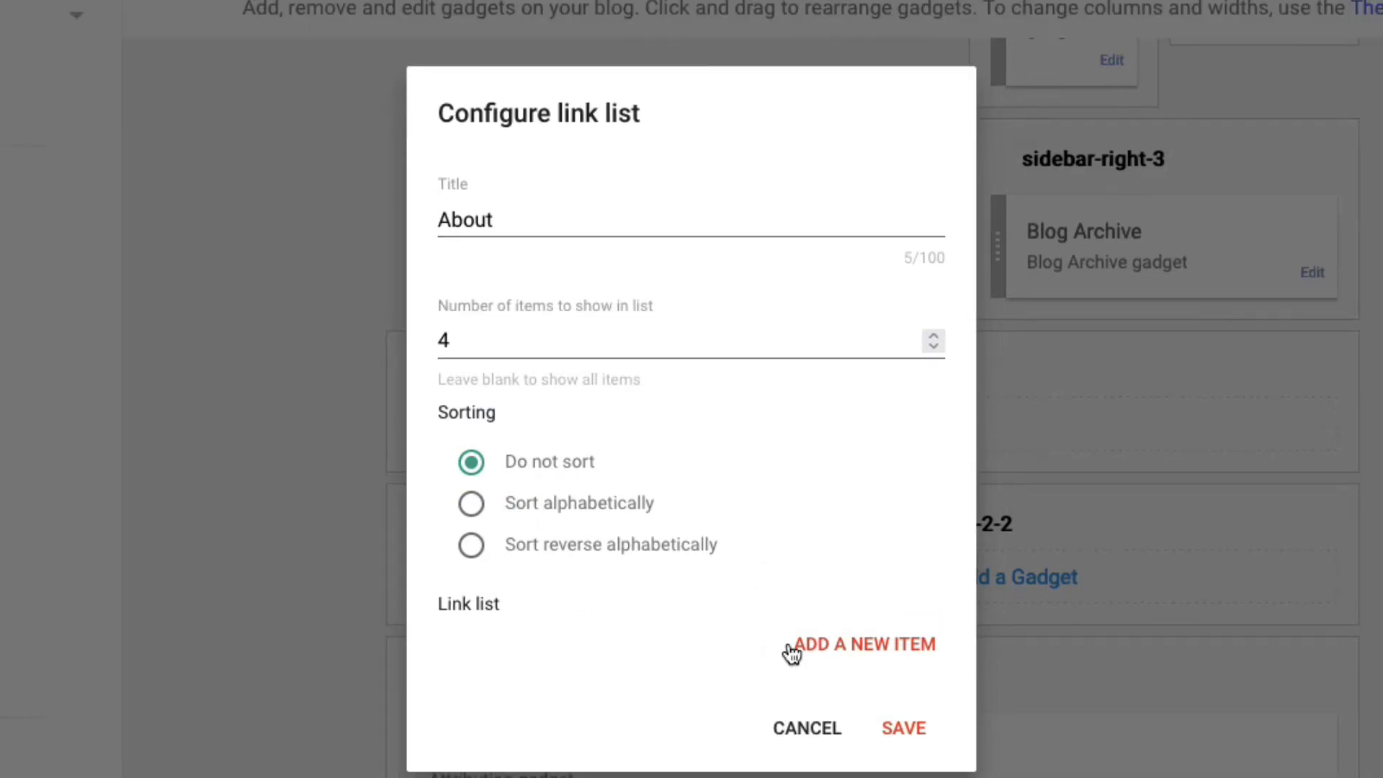
Add a new link item with the site name 'Privacy-Policy'
left_click(831, 648)
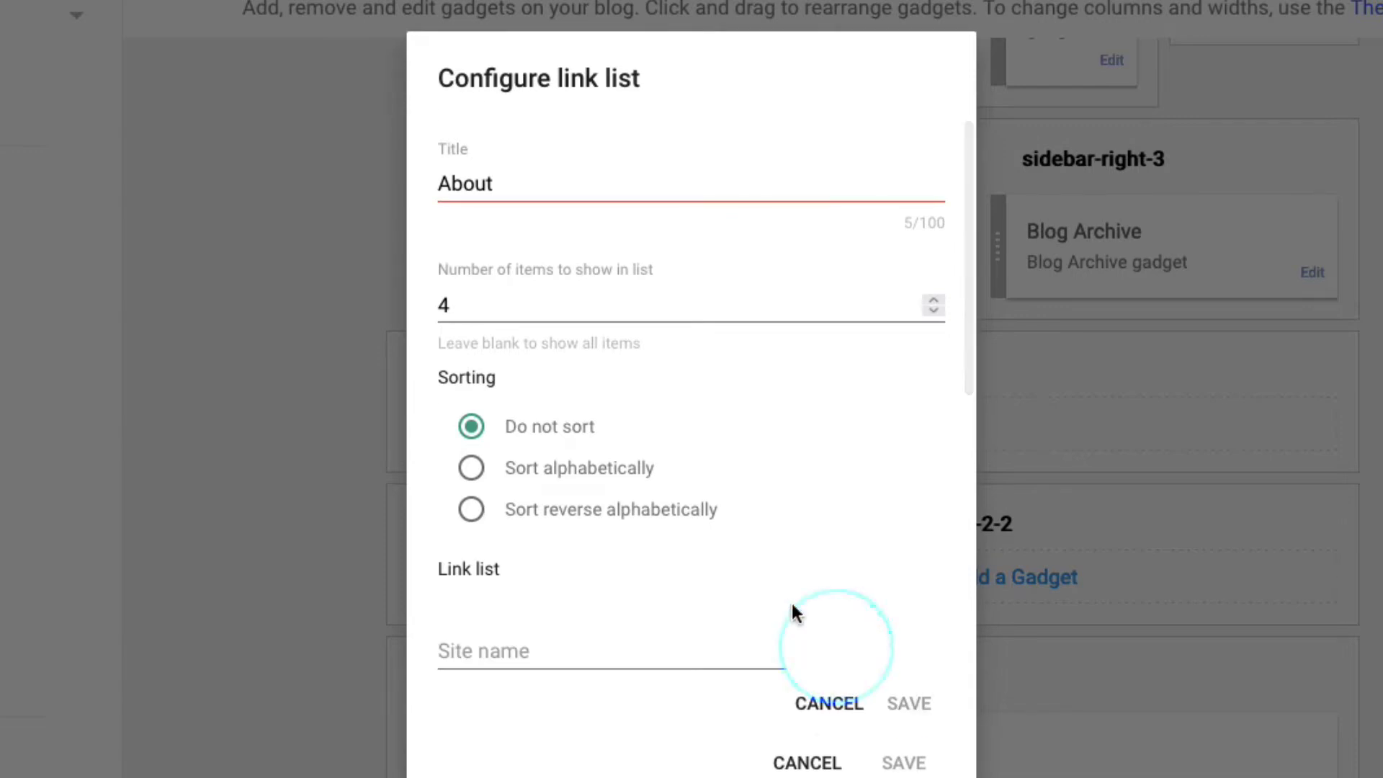
left_click(545, 652)
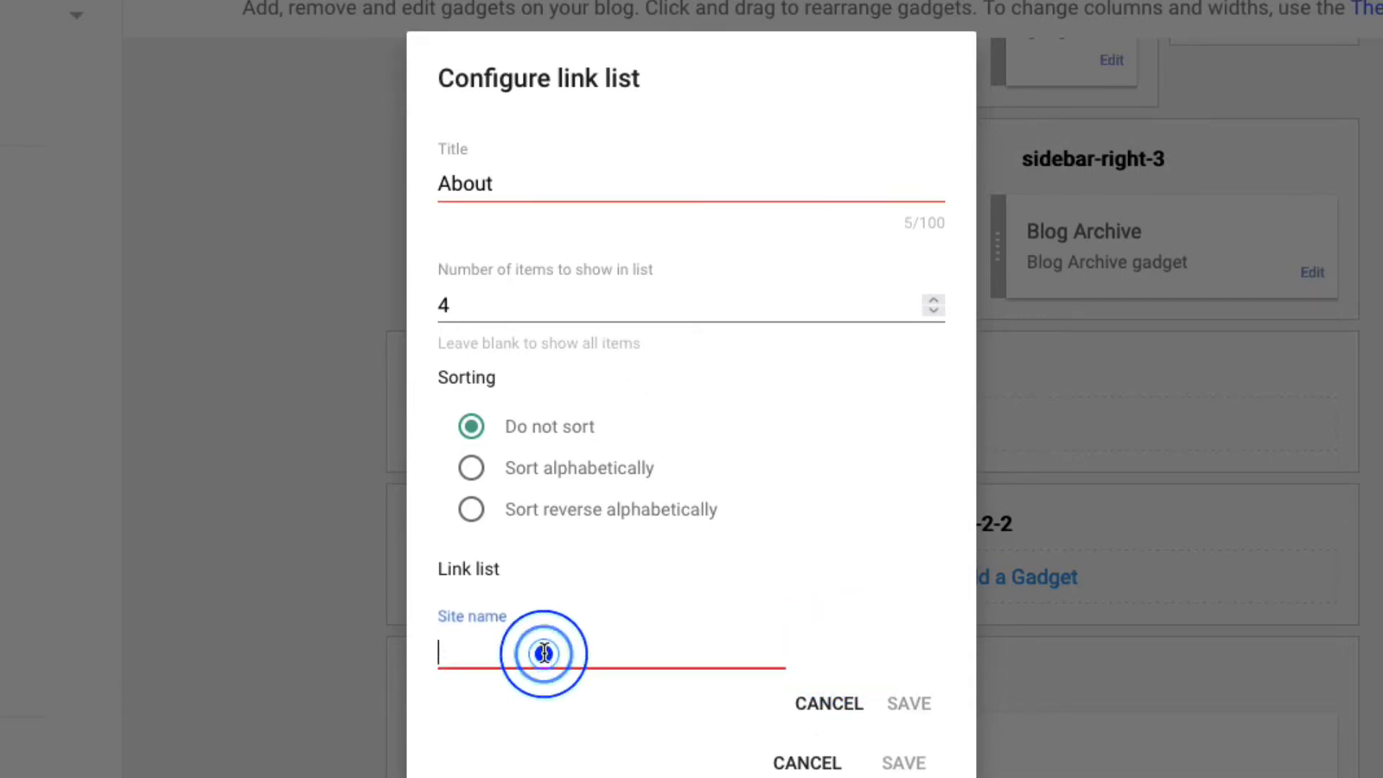
scroll(542, 646, "down", 3)
scroll(543, 650, "down", 2)
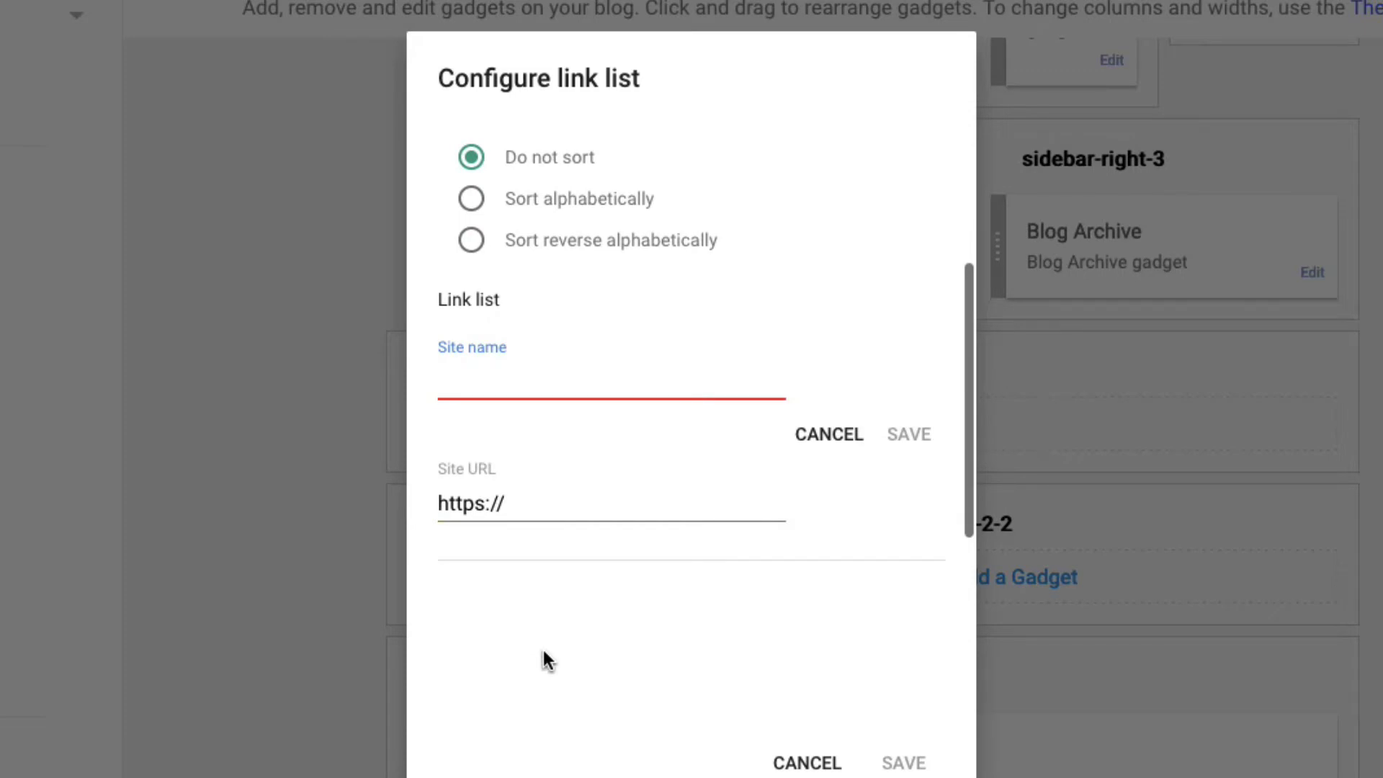
type("Priv")
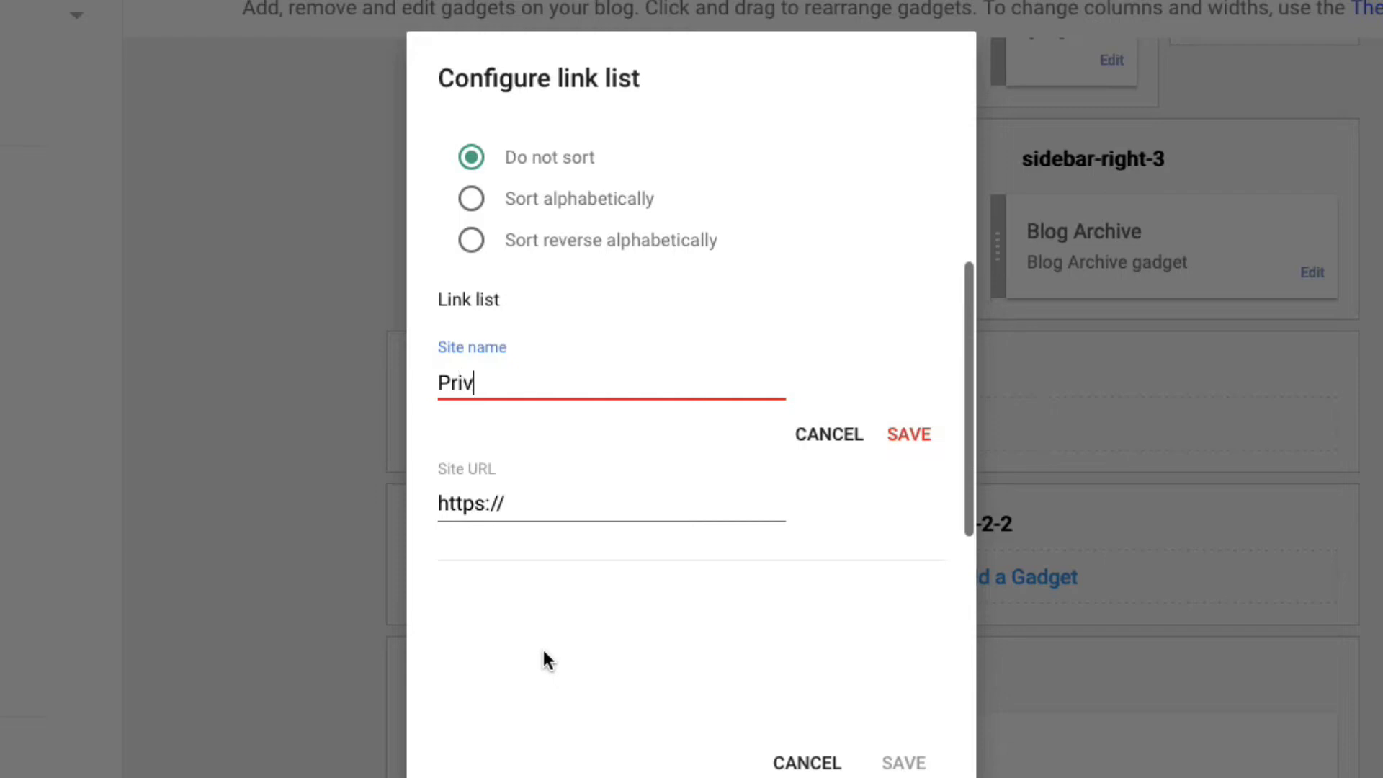
type("acy-Polo")
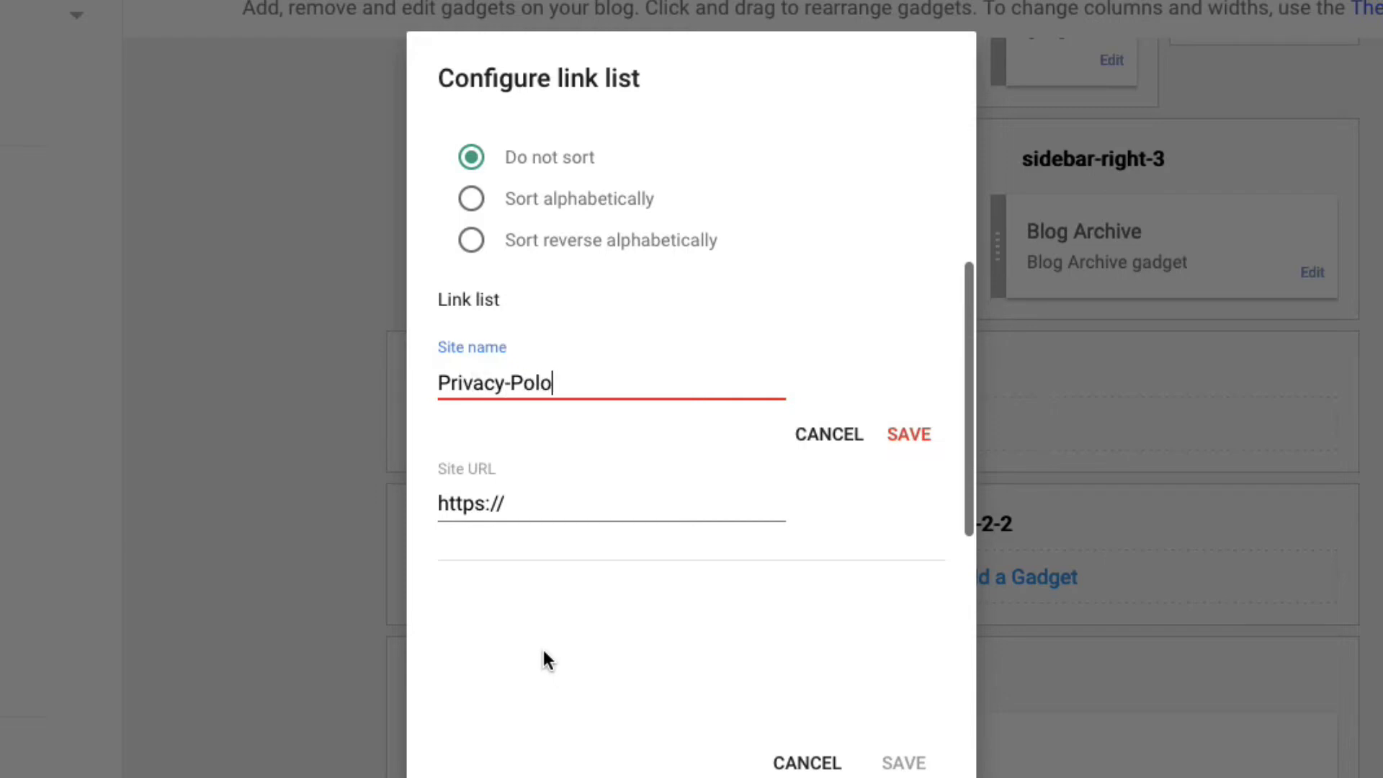
key("BackSpace")
type("icy")
left_click(542, 495)
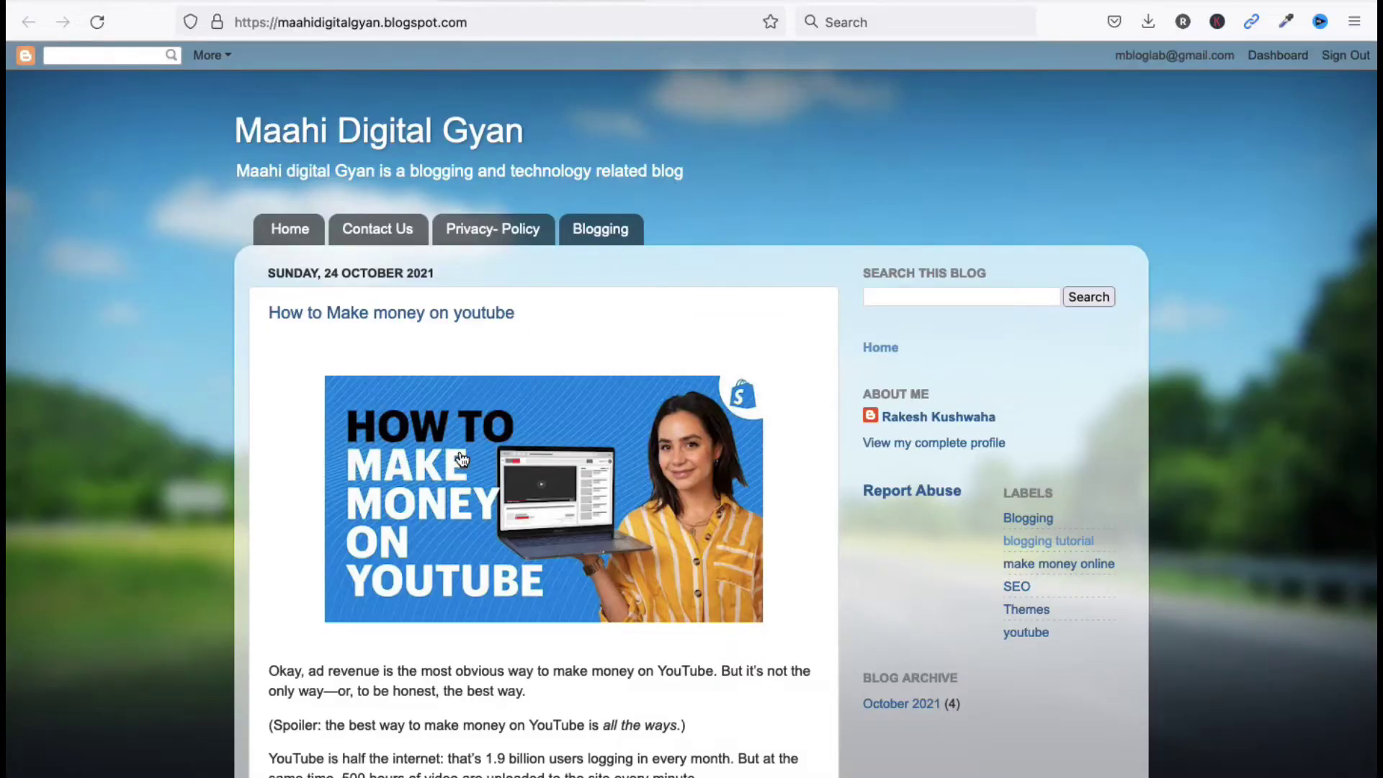
left_click(513, 240)
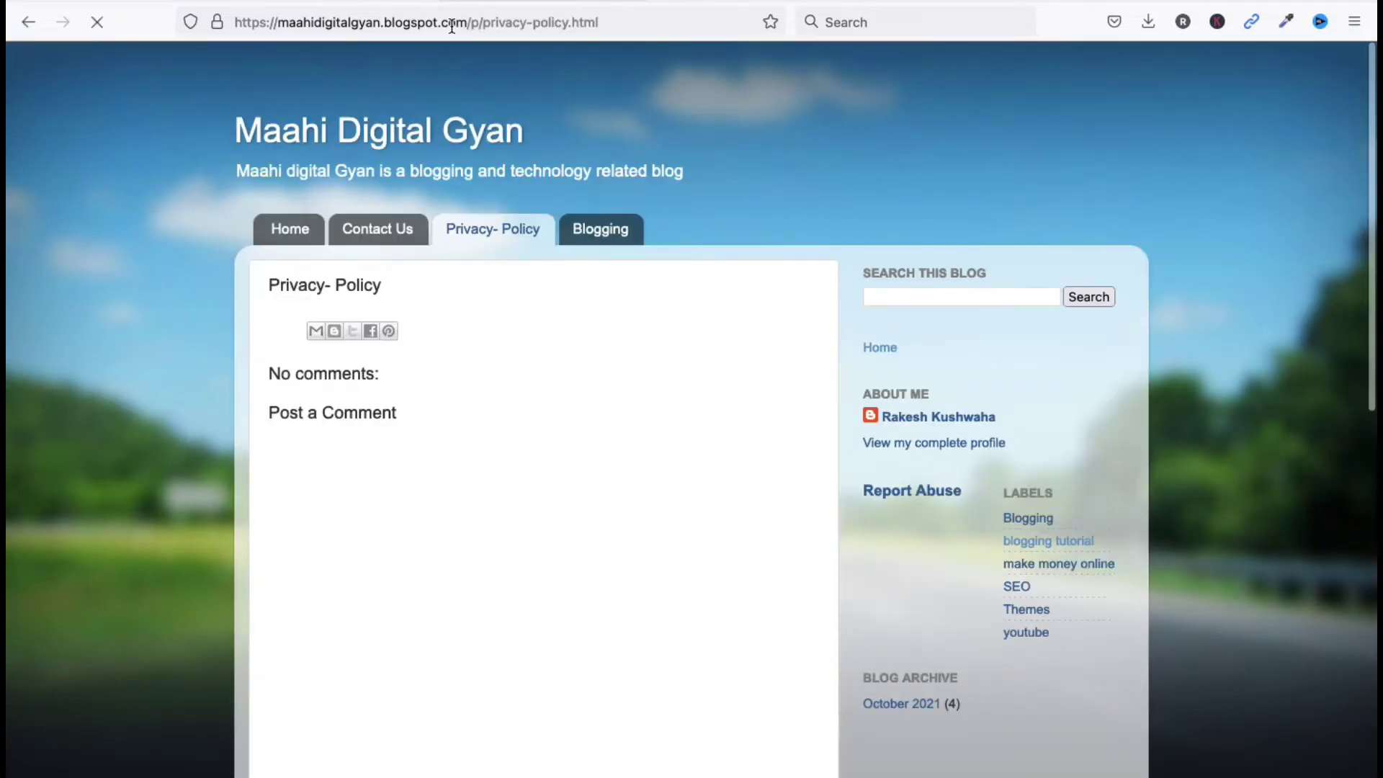
left_click(452, 24)
key("ctrl+c")
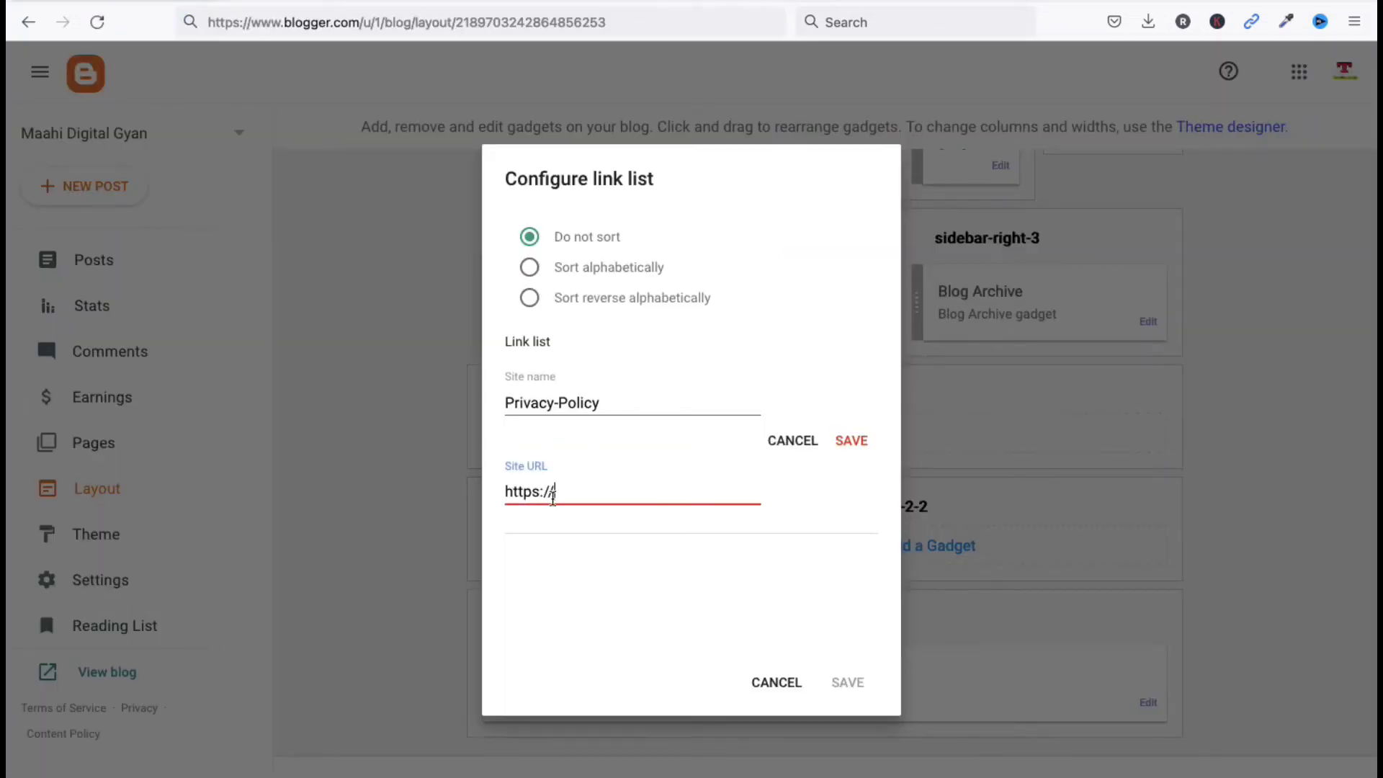
triple_click(556, 492)
key("ctrl+v")
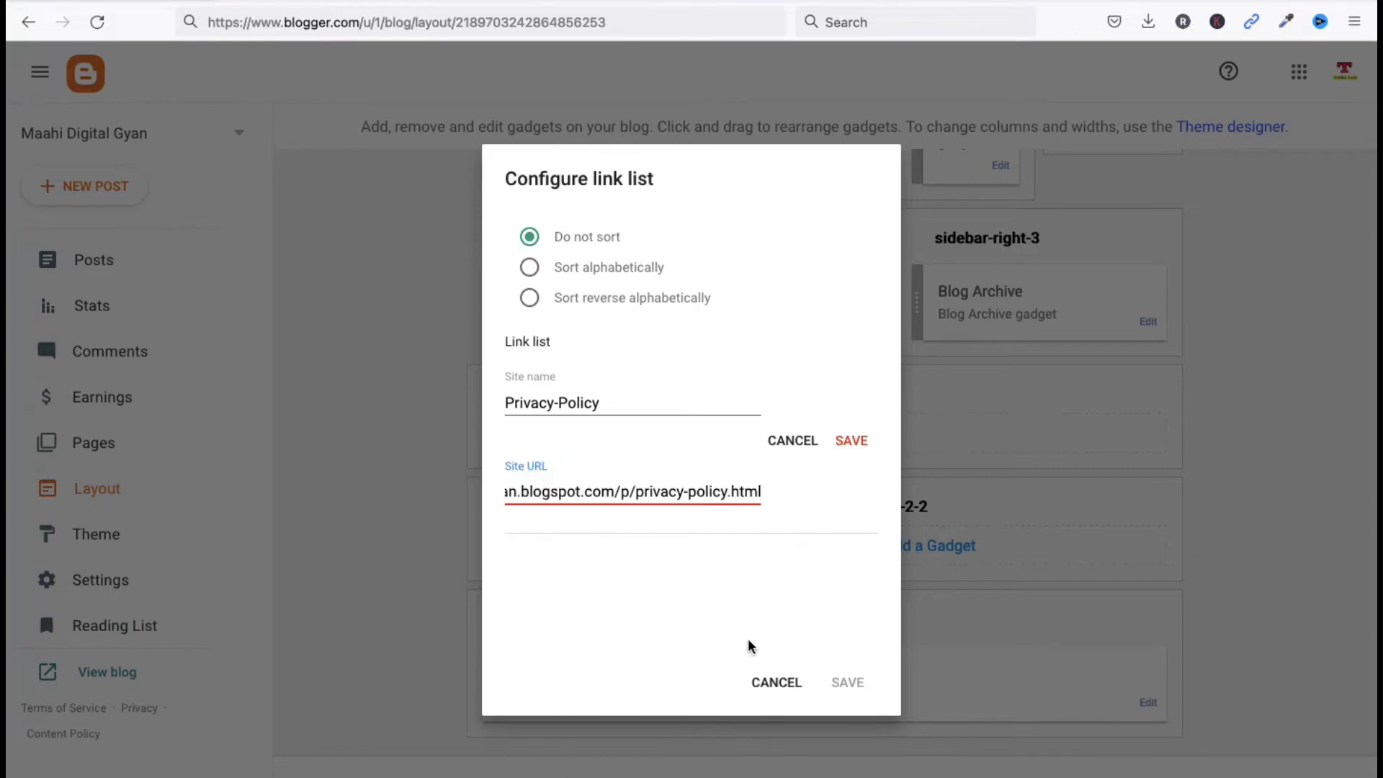
left_click(852, 441)
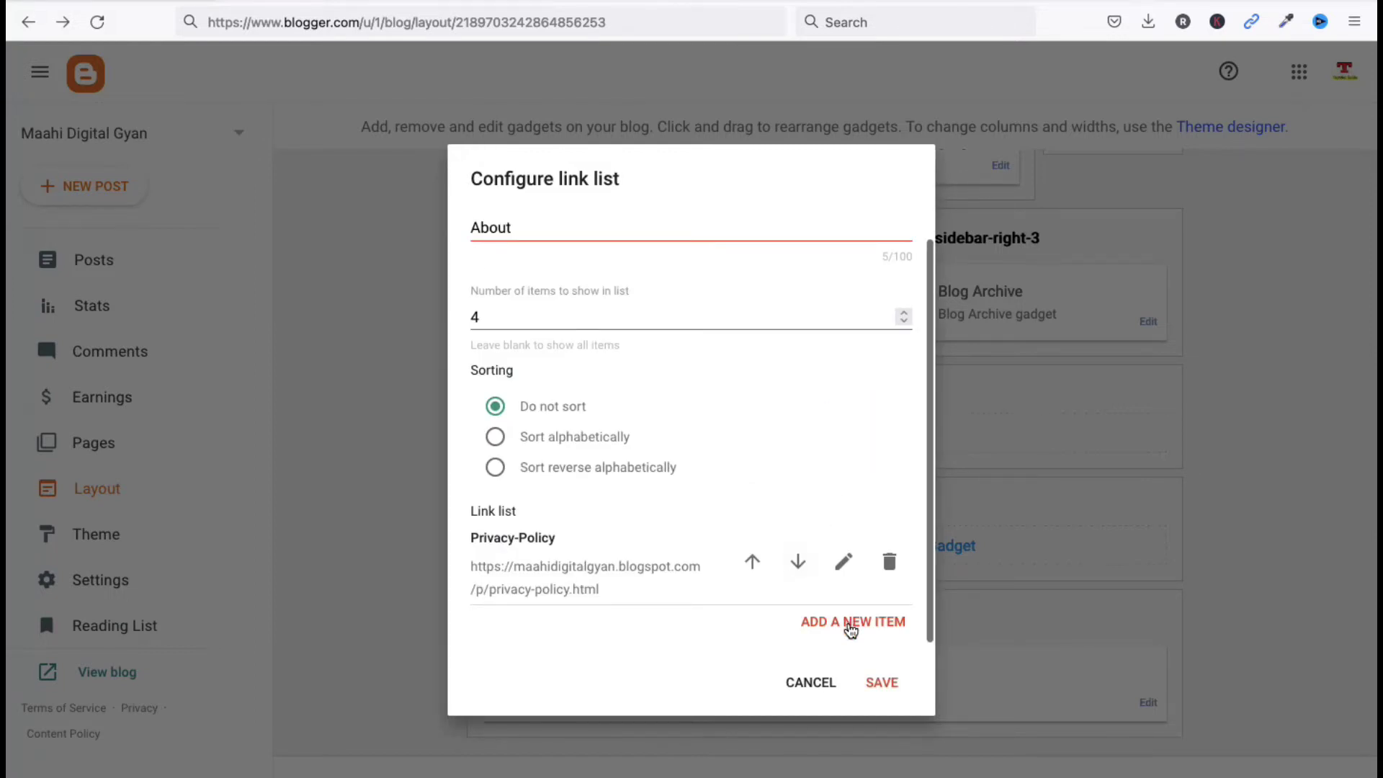
Add a second link named 'About US' and clear its placeholder URL
left_click(851, 624)
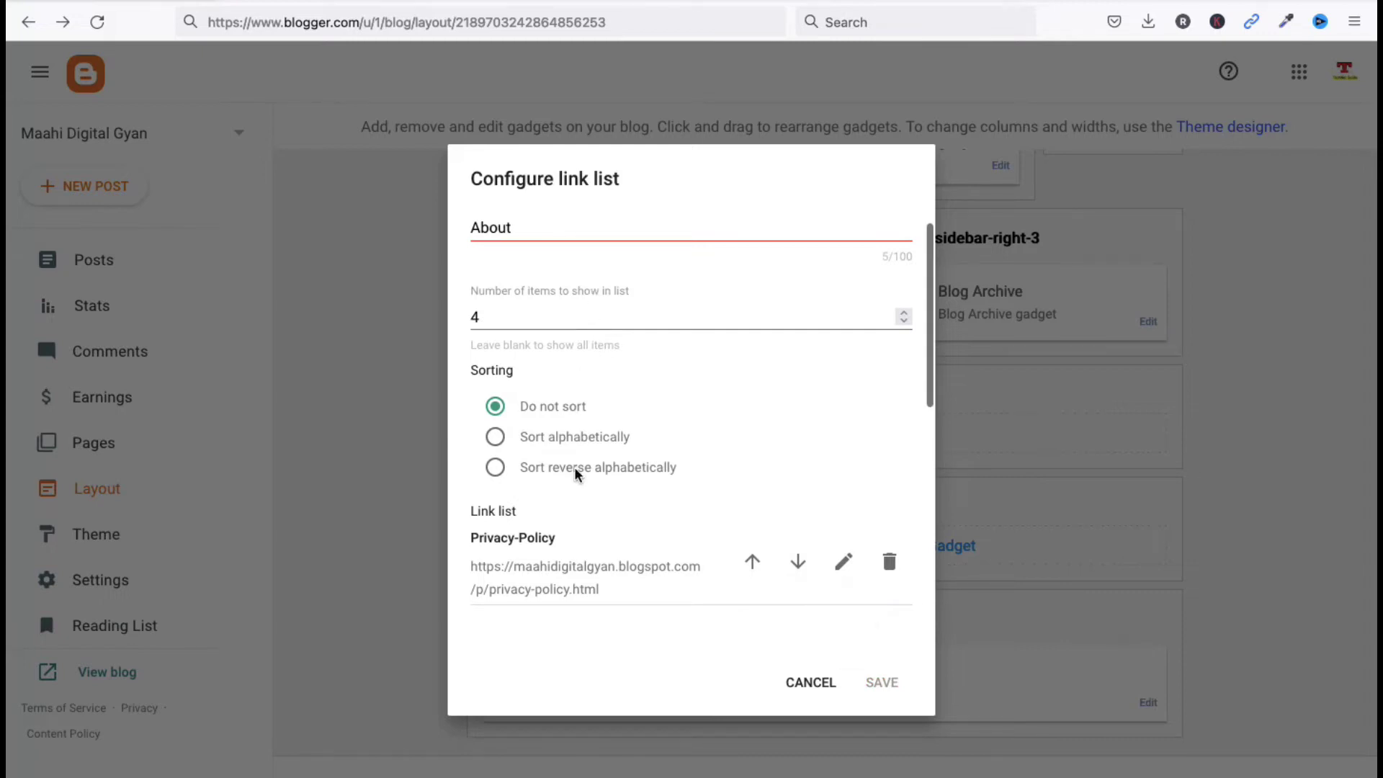
scroll(574, 472, "up", 2)
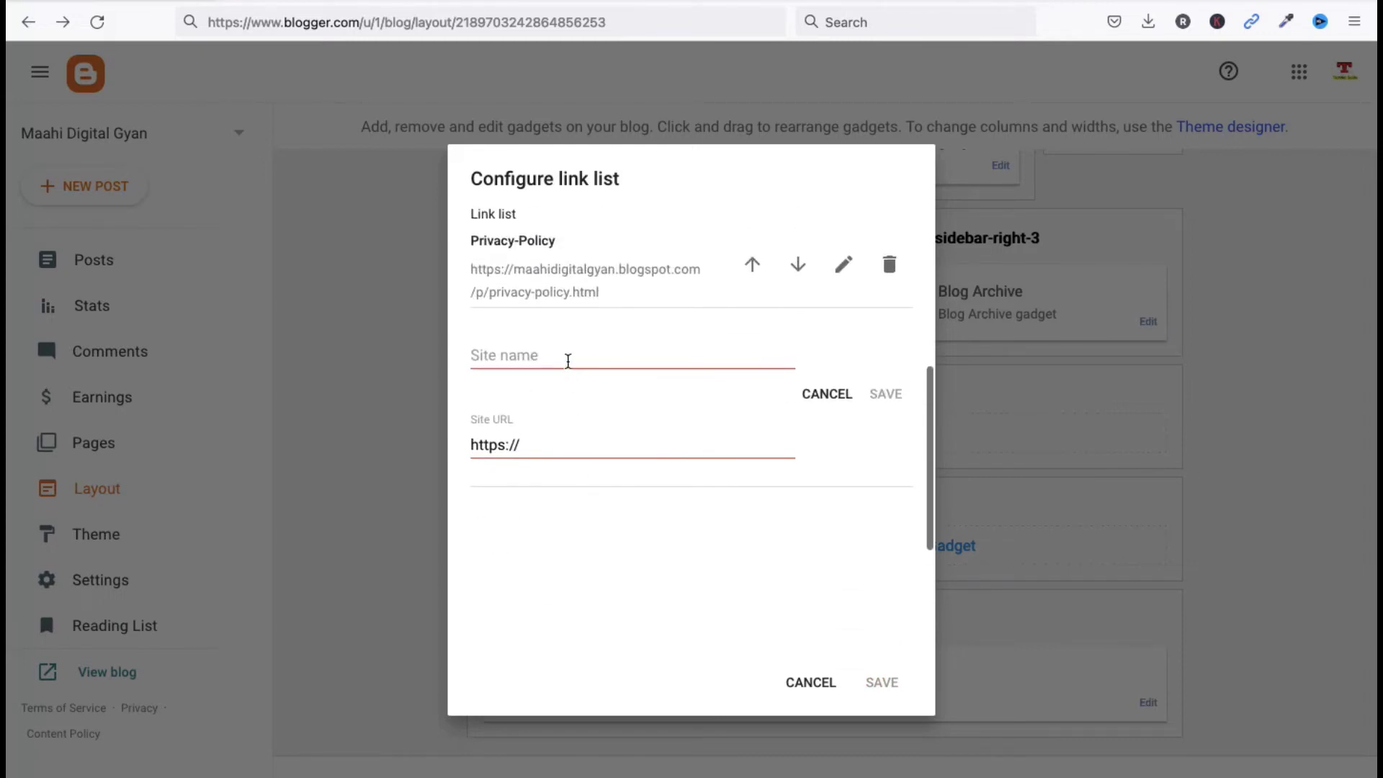
left_click(568, 360)
type("About")
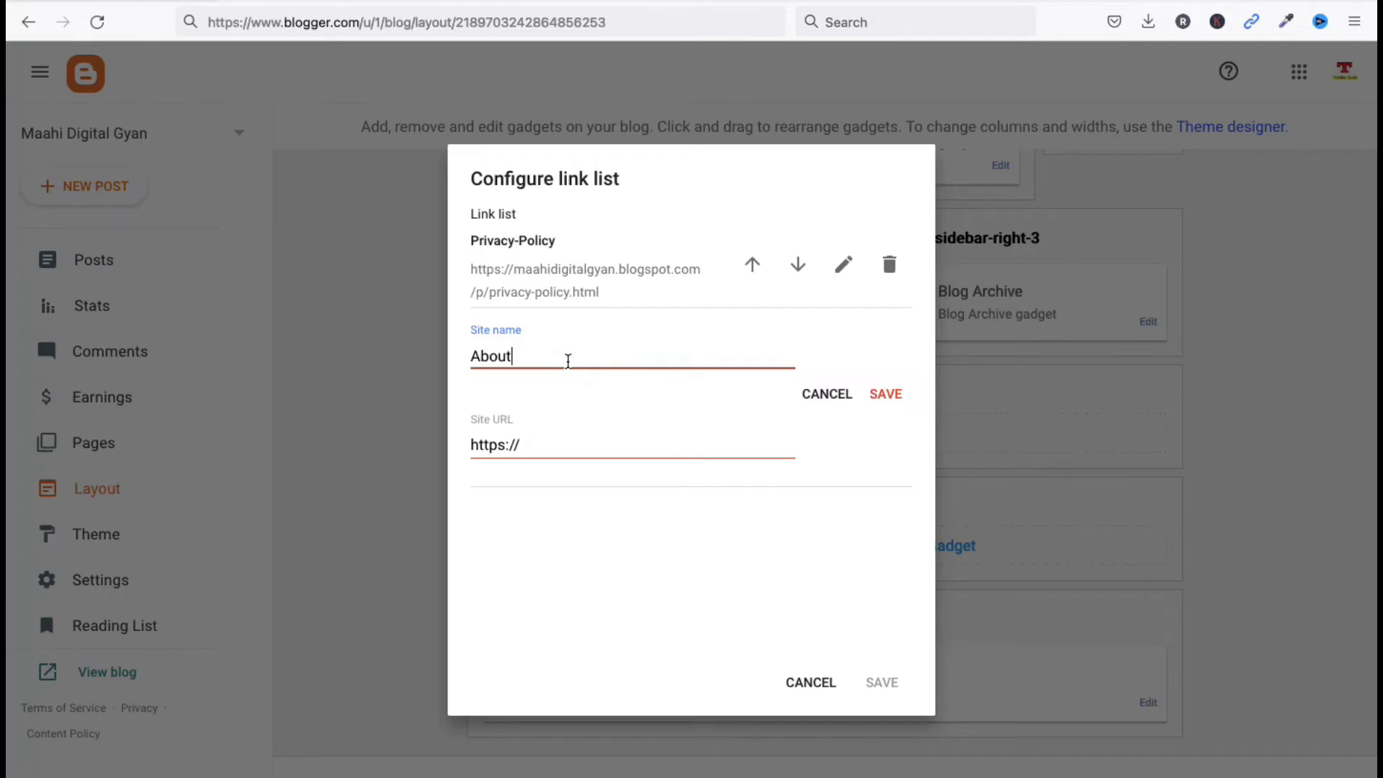
type(" US")
triple_click(534, 435)
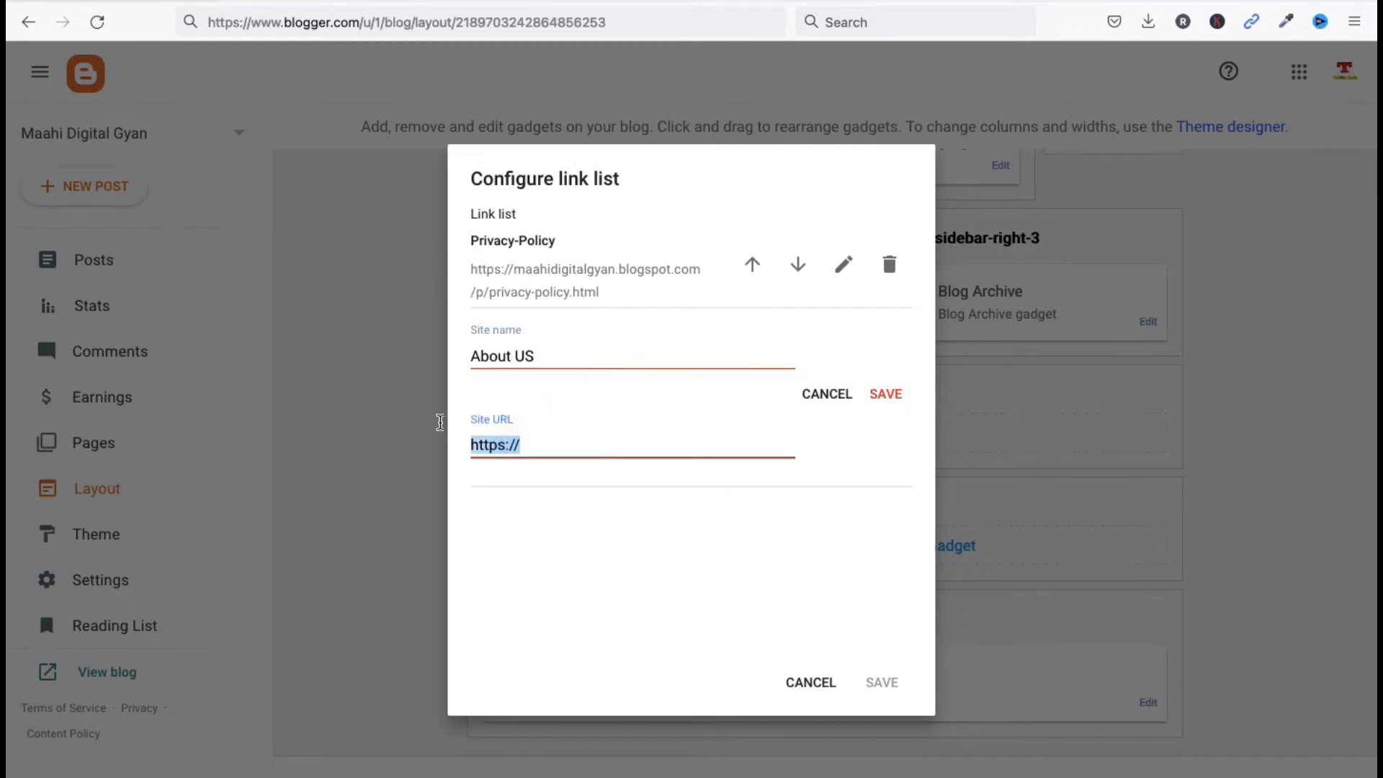
key("BackSpace")
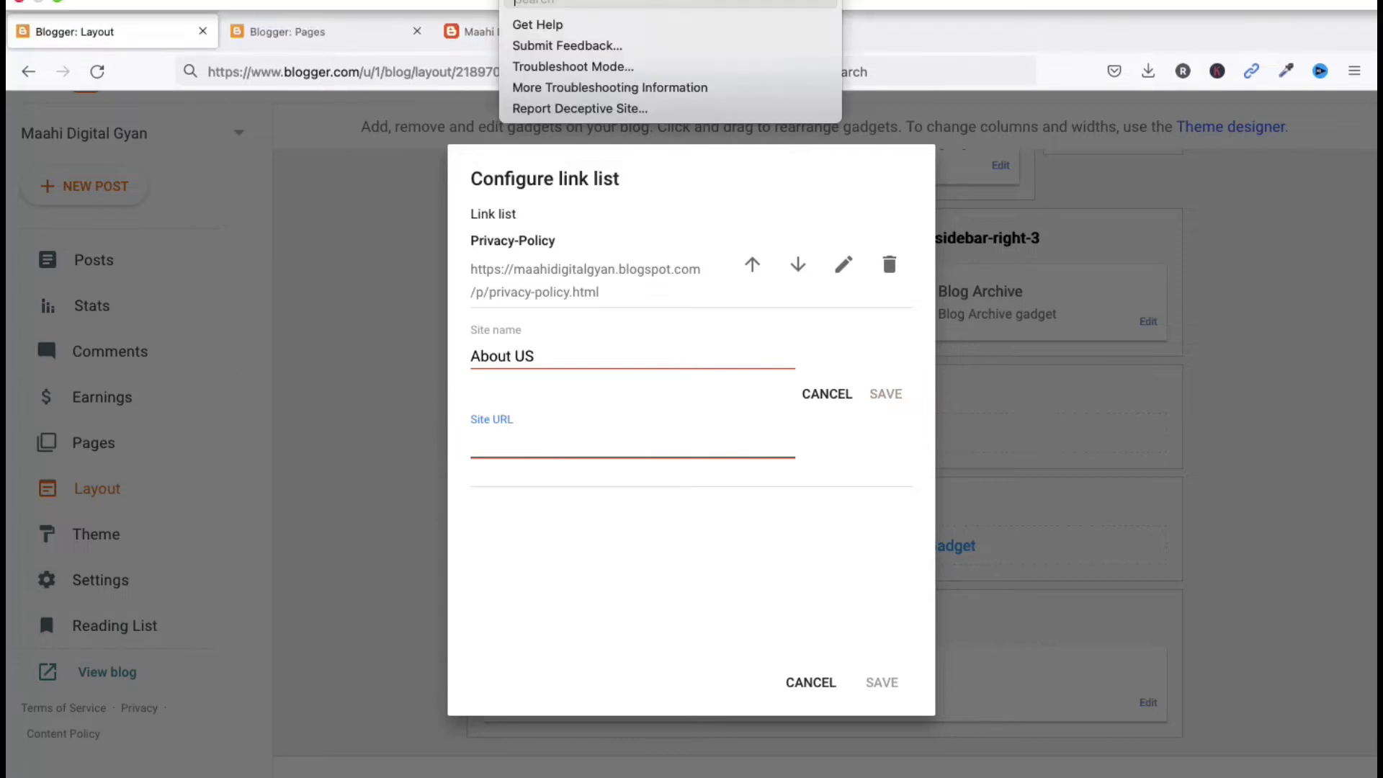
Set the About US link to the blog's Contact Us page address and save it
left_click(479, 31)
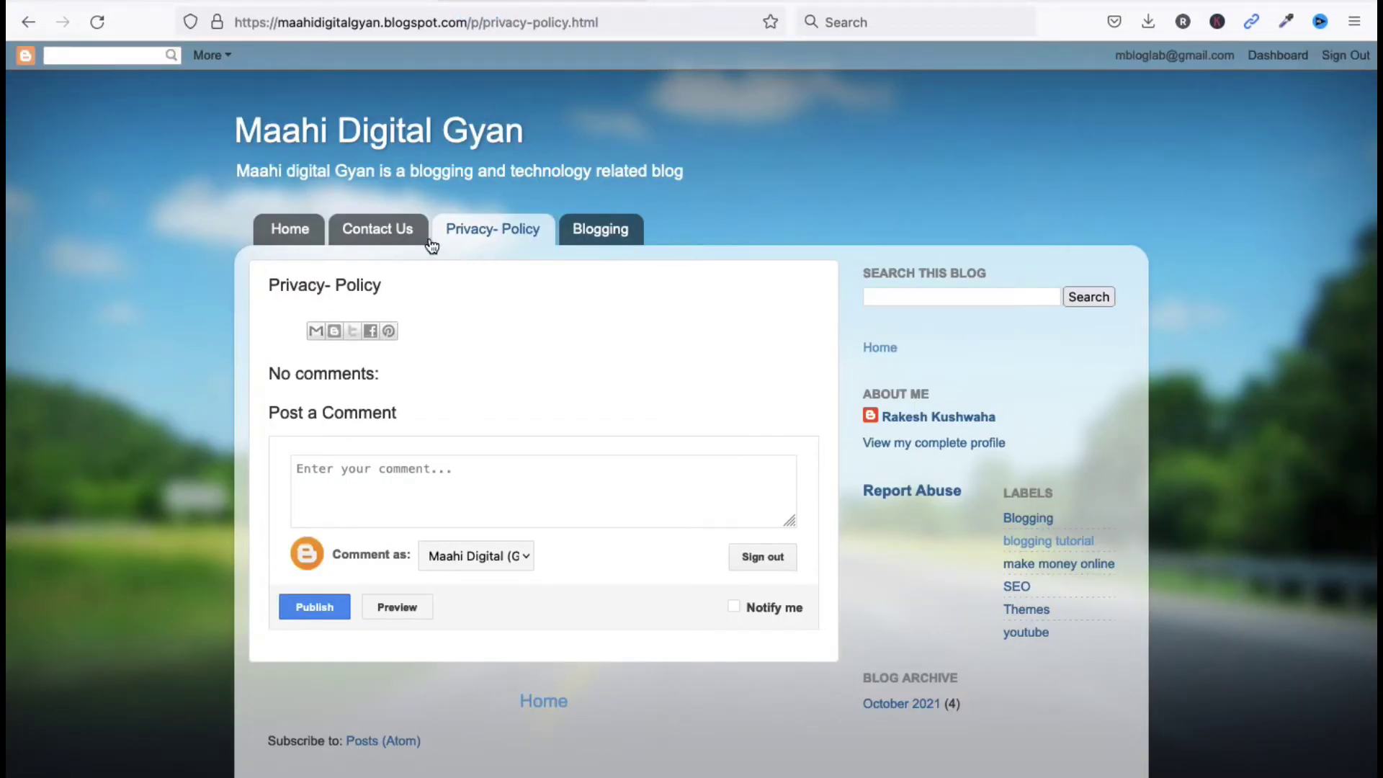
left_click(392, 233)
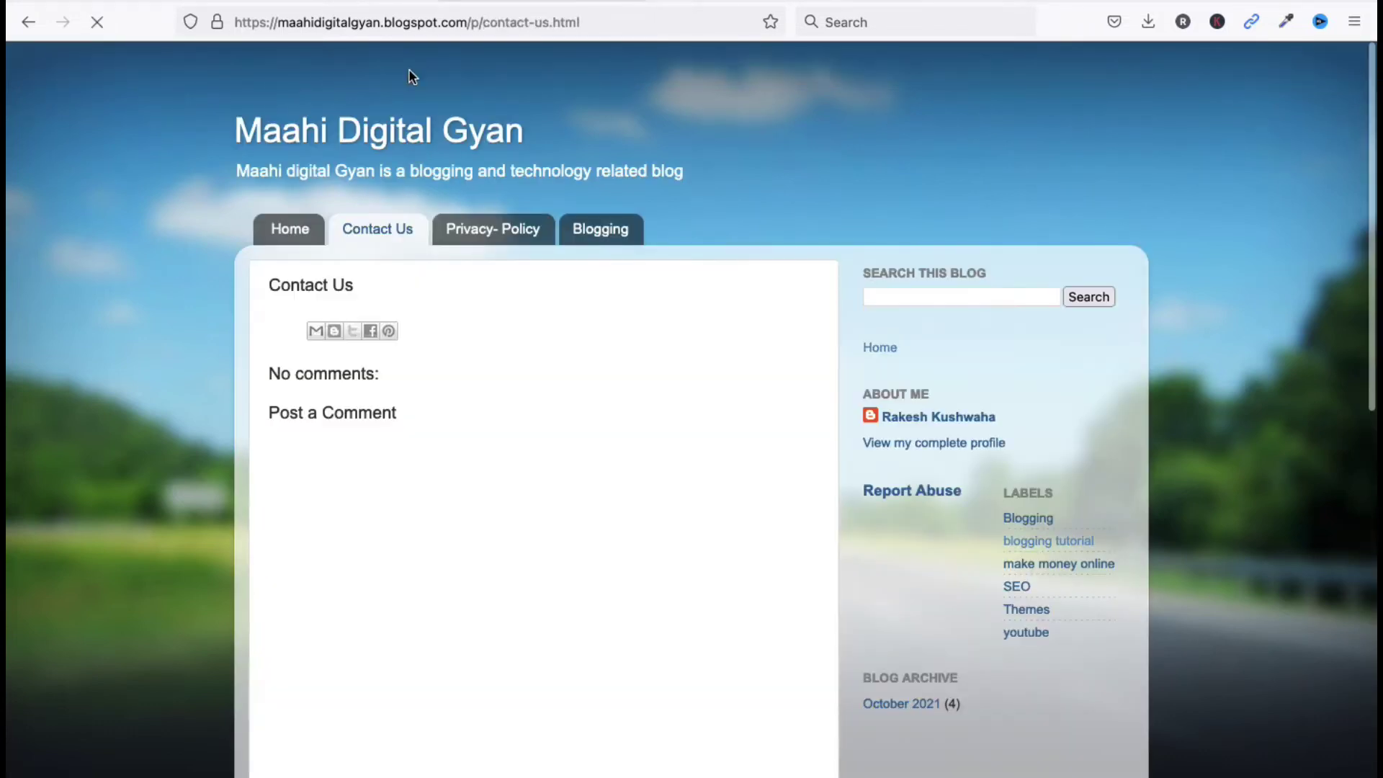
left_click(419, 23)
key("ctrl+c")
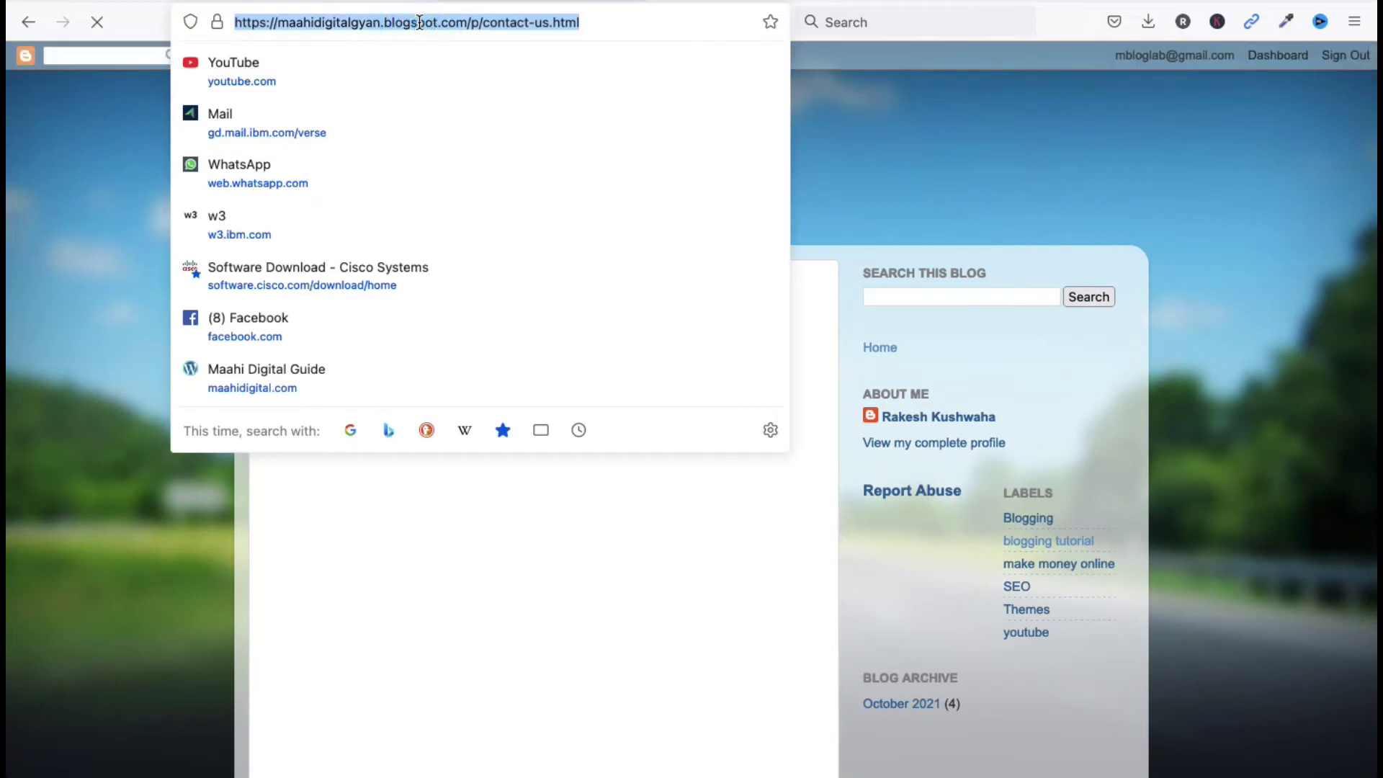
left_click(115, 4)
left_click(521, 476)
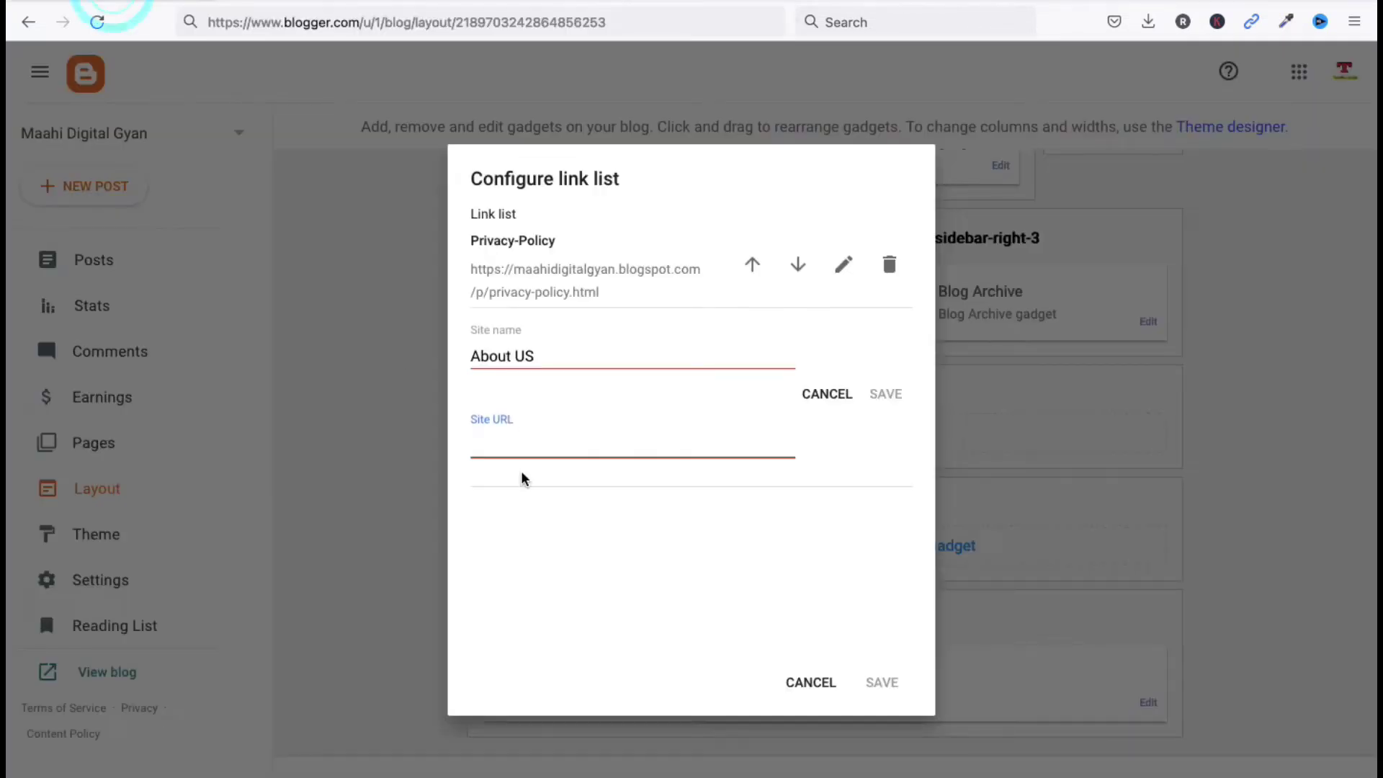
key("ctrl+v")
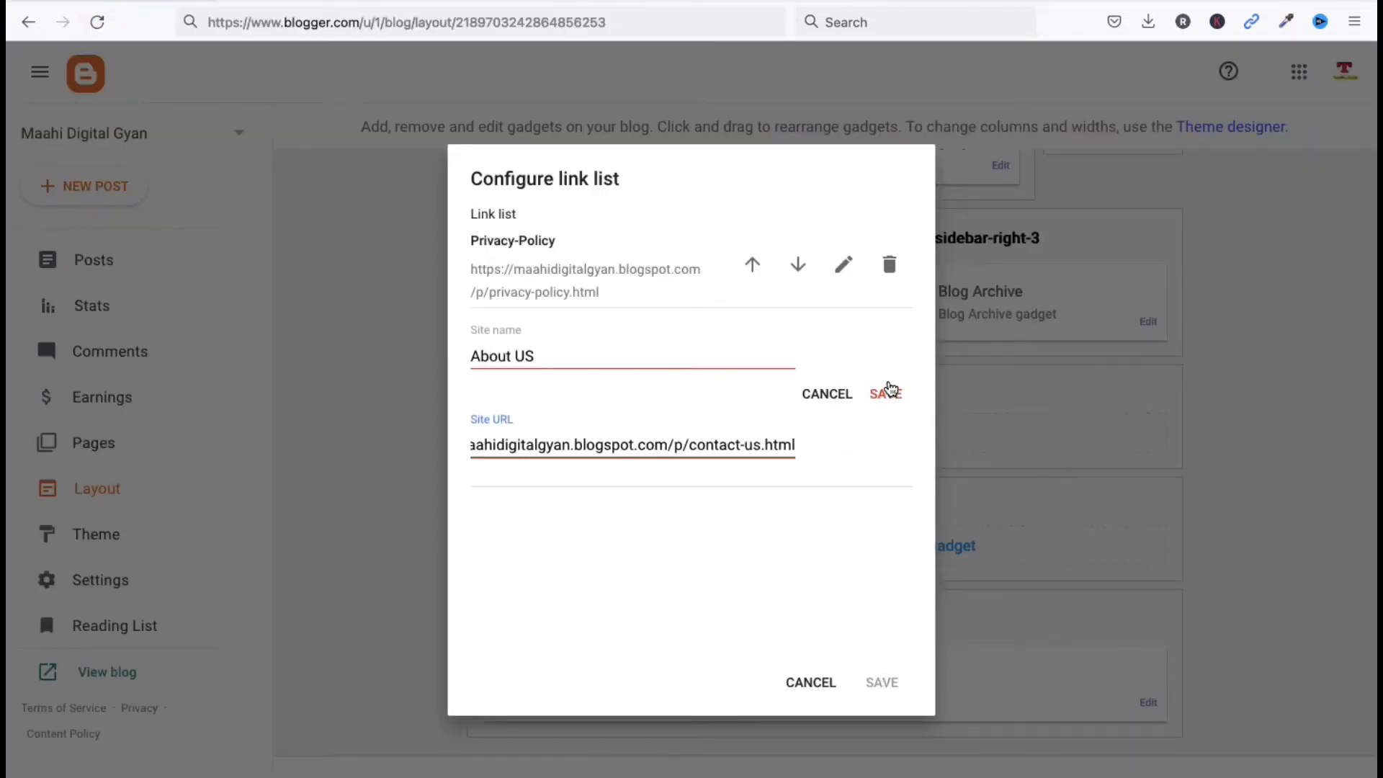
left_click(887, 389)
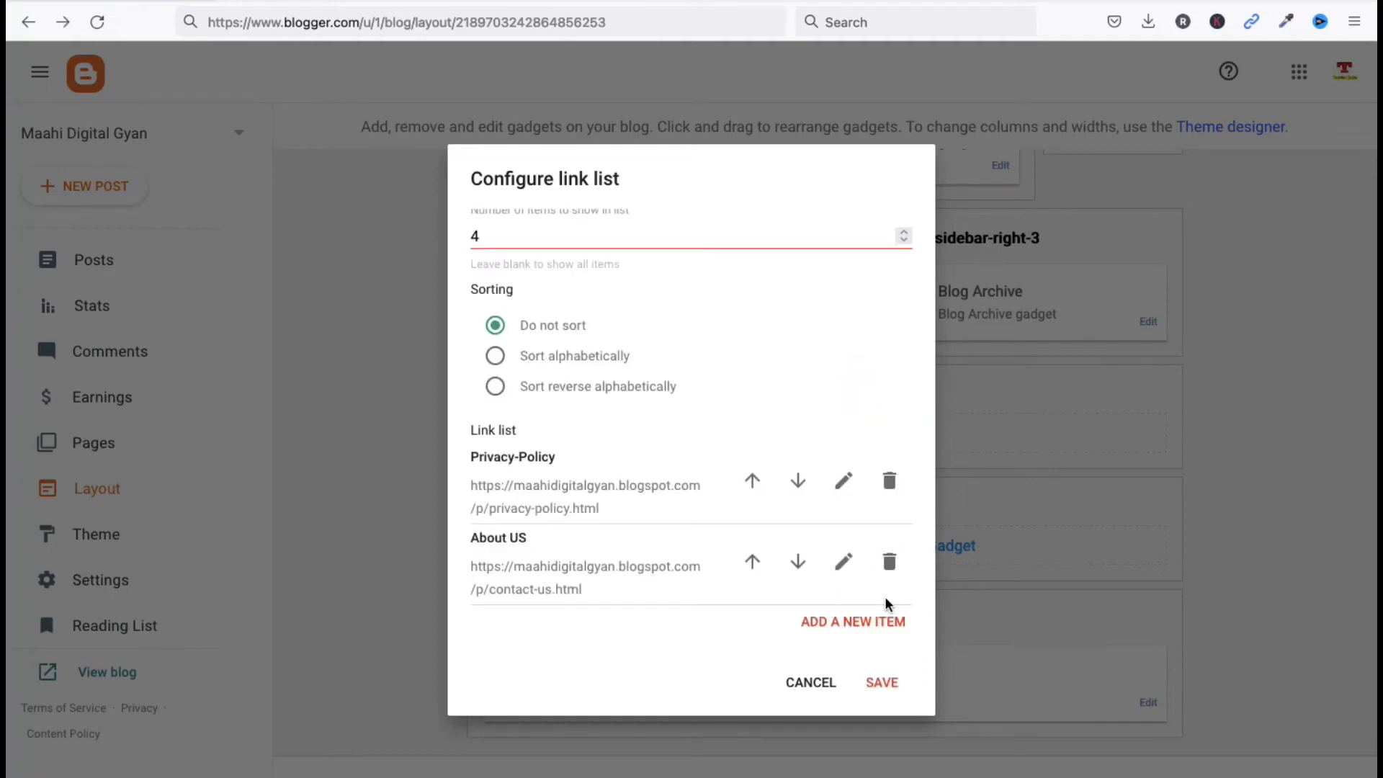
left_click(858, 625)
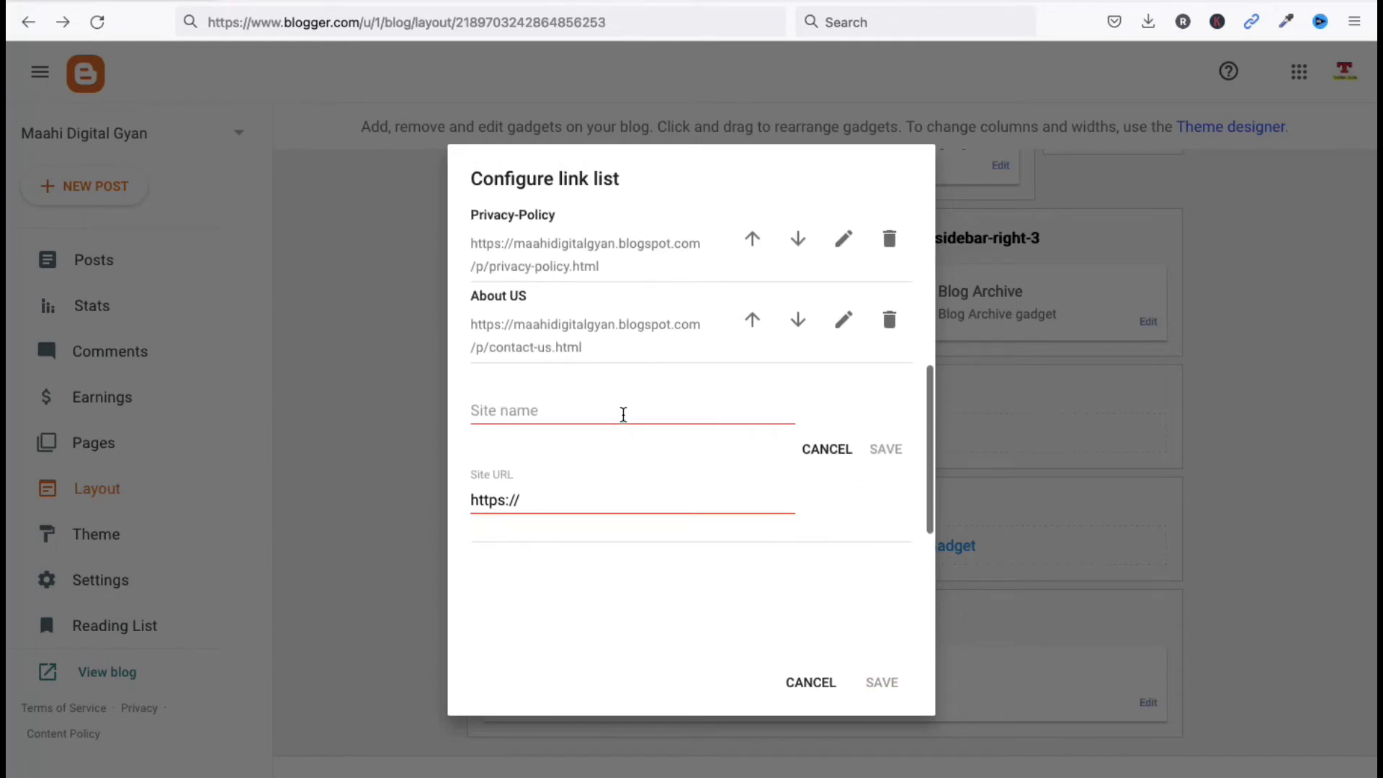
Copy the blog's Disclaimer page address into the new link's Site URL
left_click(623, 414)
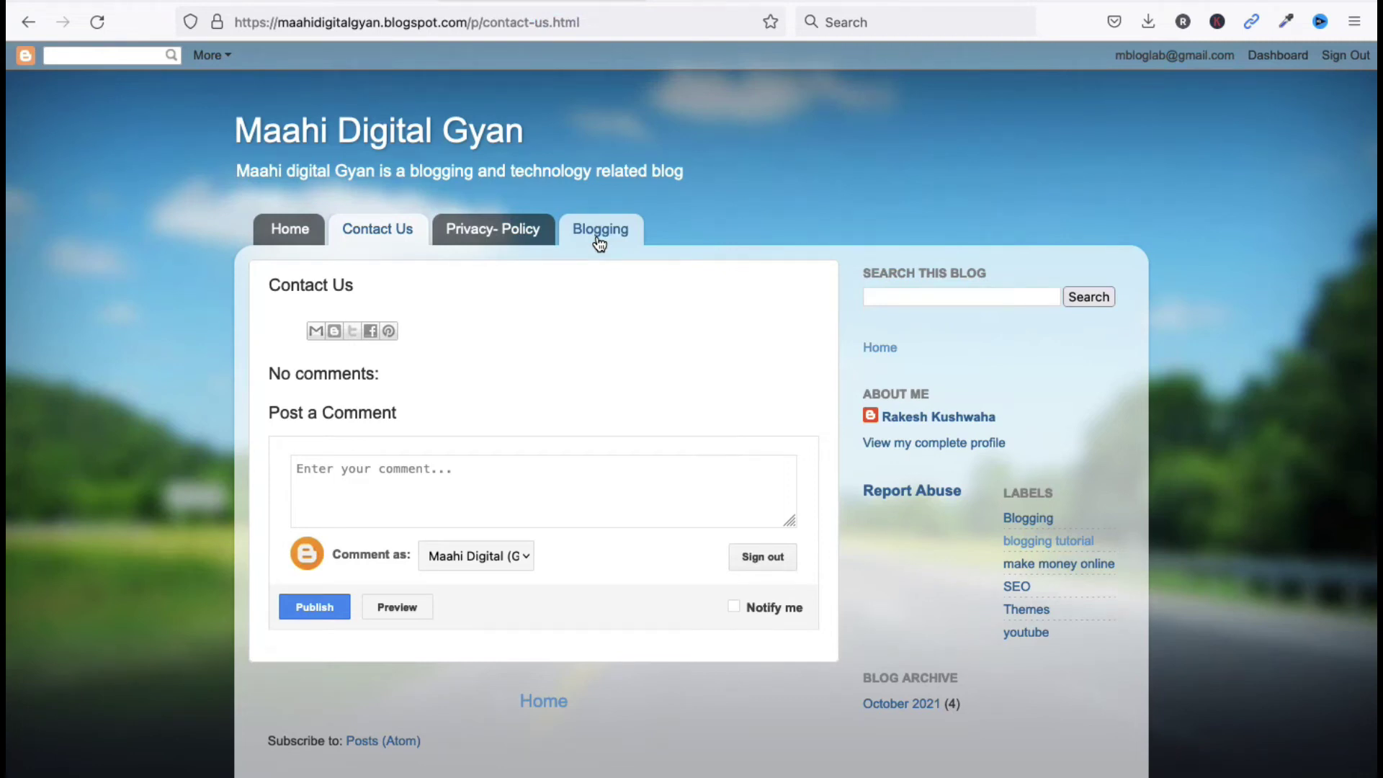
scroll(857, 494, "down", 8)
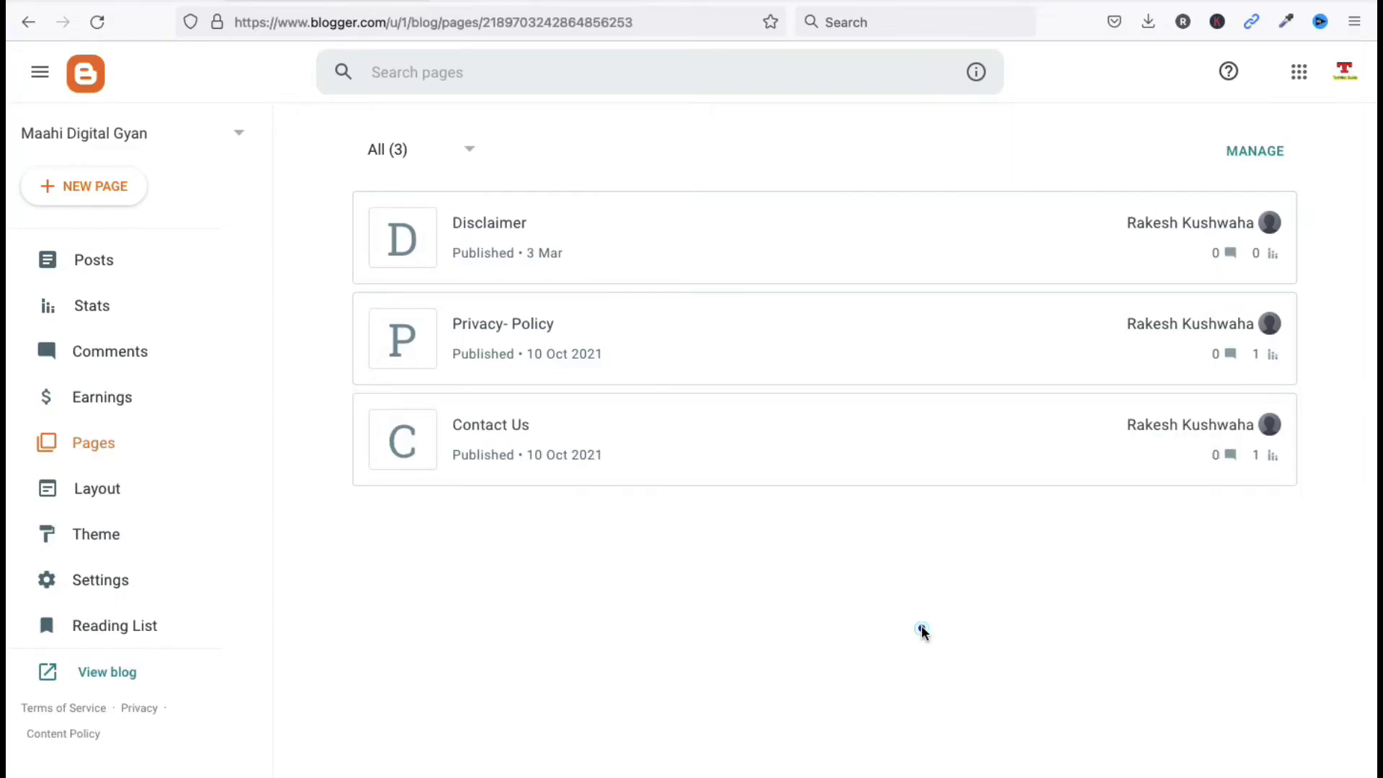
left_click(922, 626)
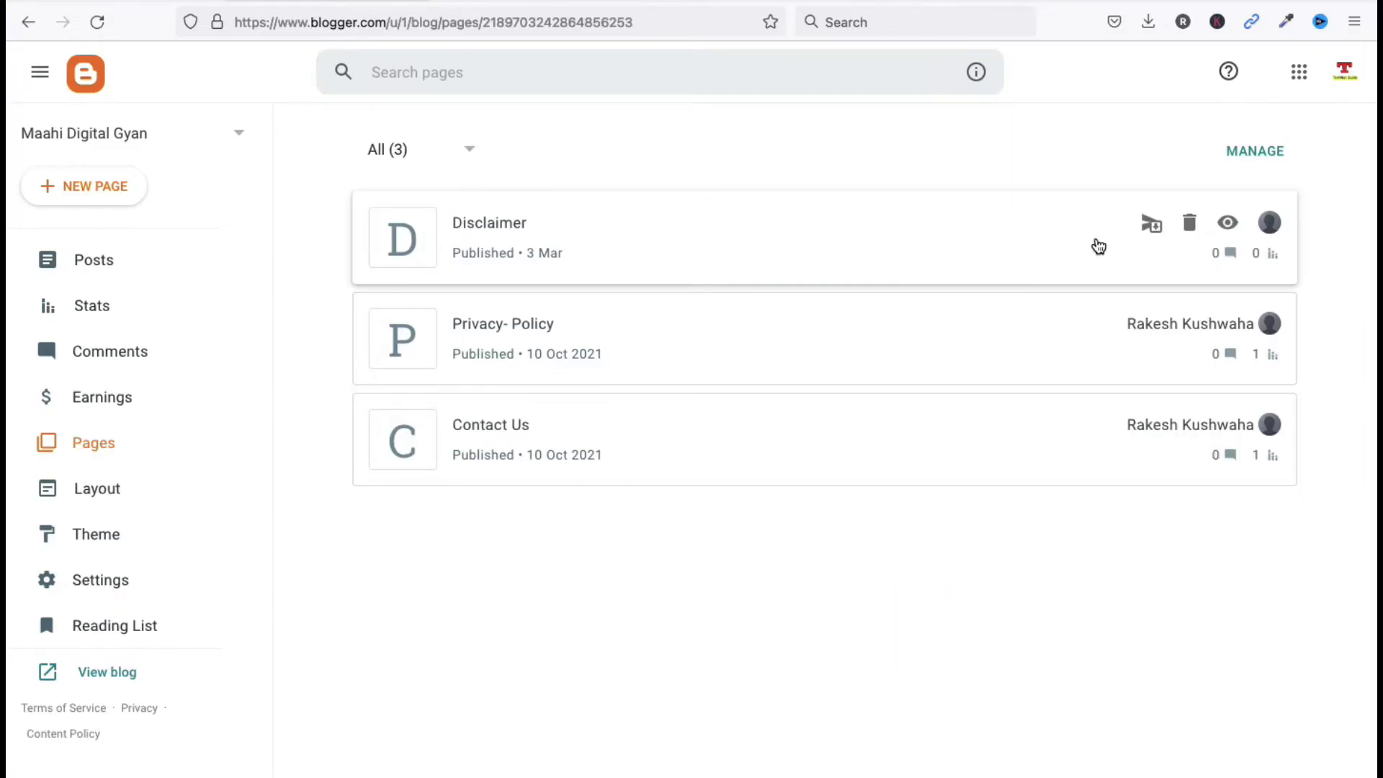
left_click(1225, 227)
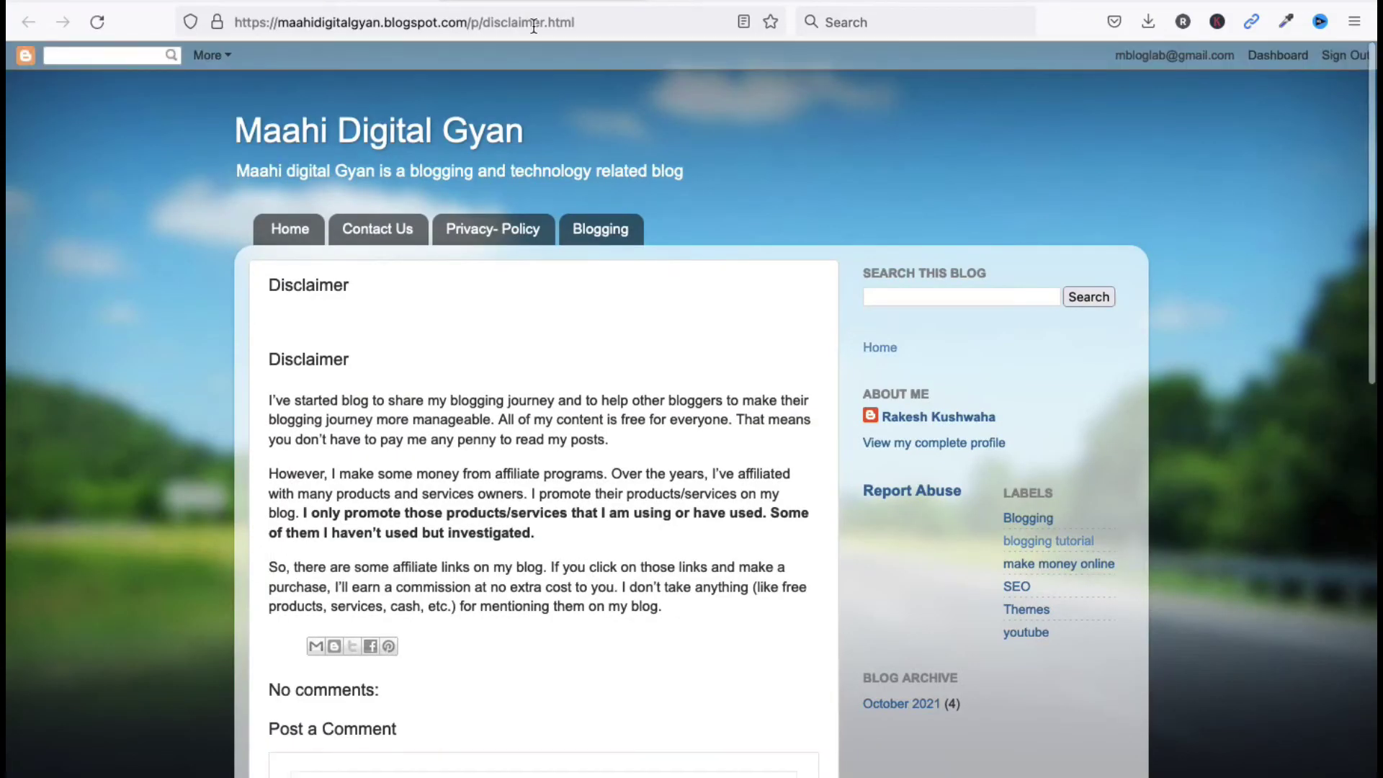
left_click(532, 23)
right_click(534, 23)
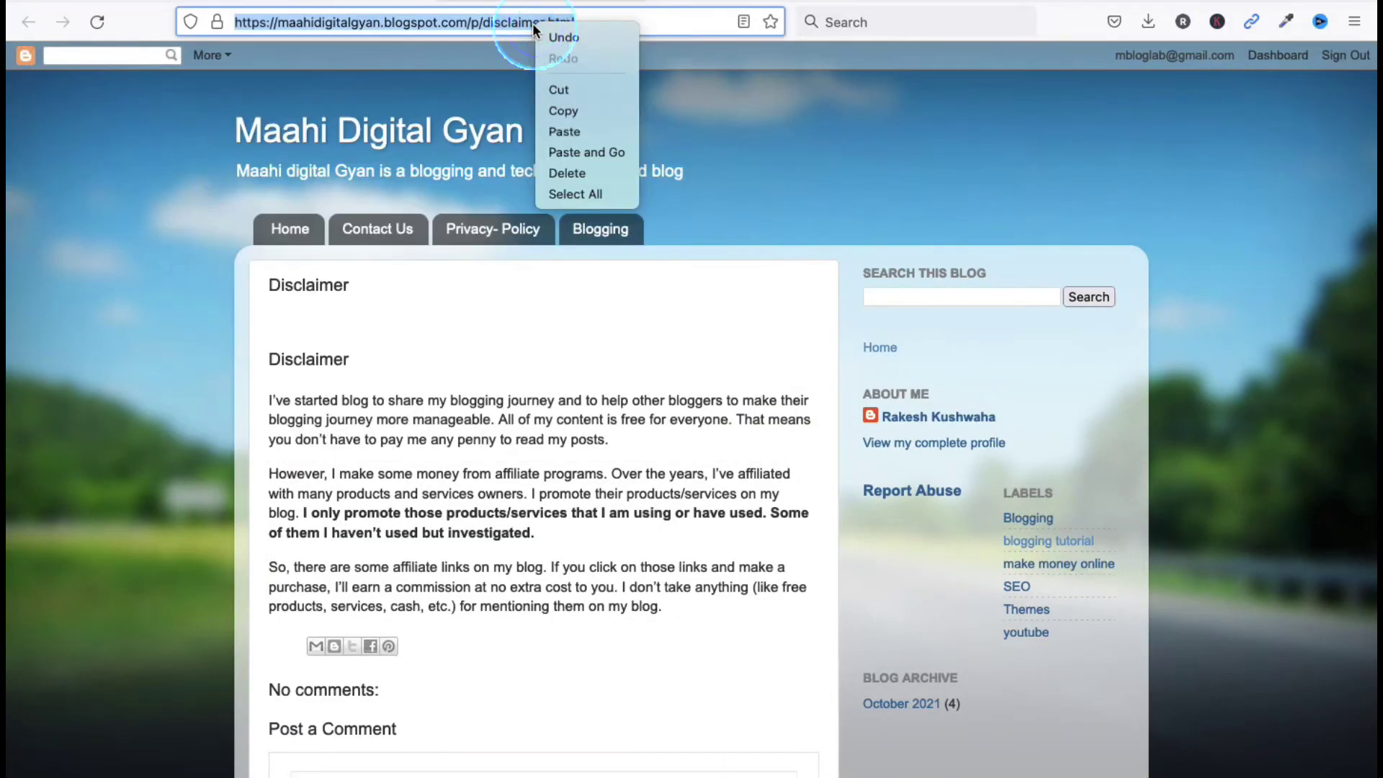
left_click(553, 108)
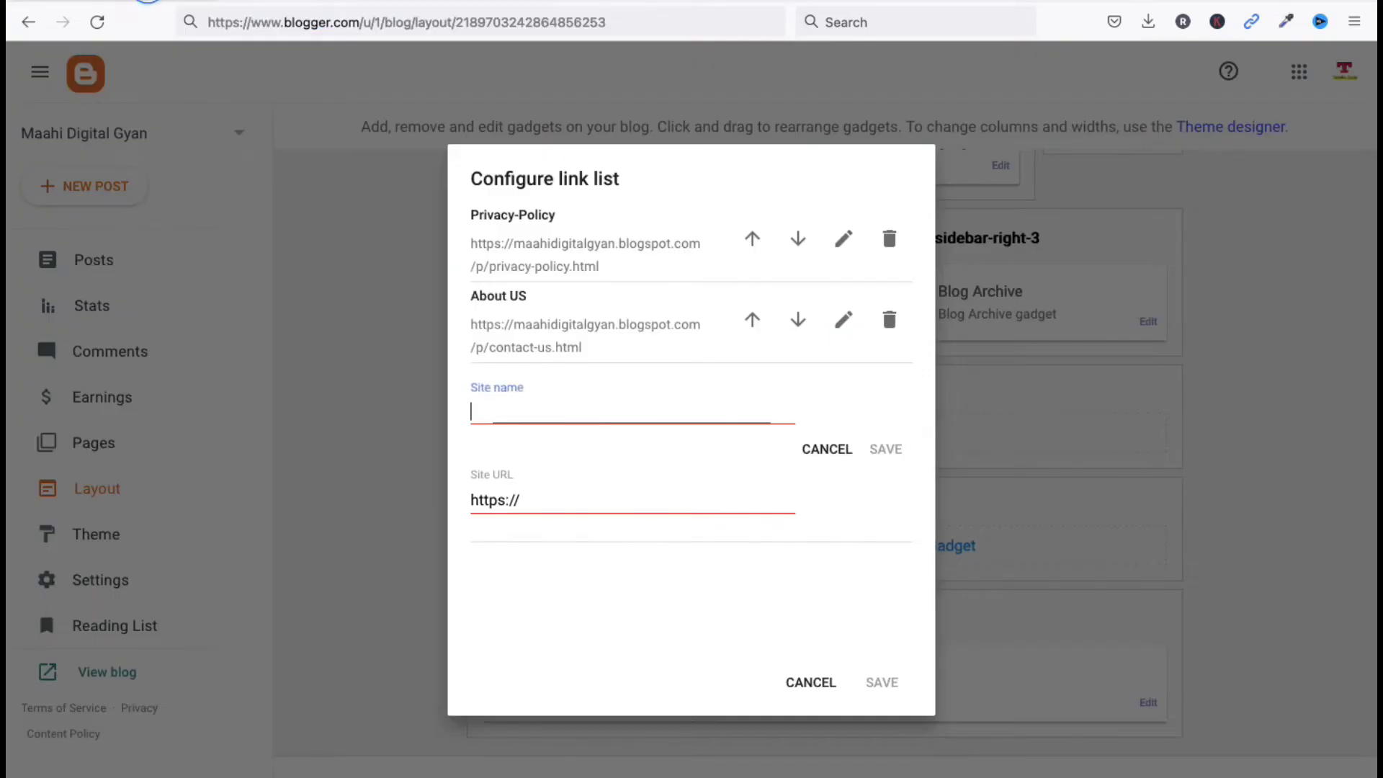
left_click(544, 507)
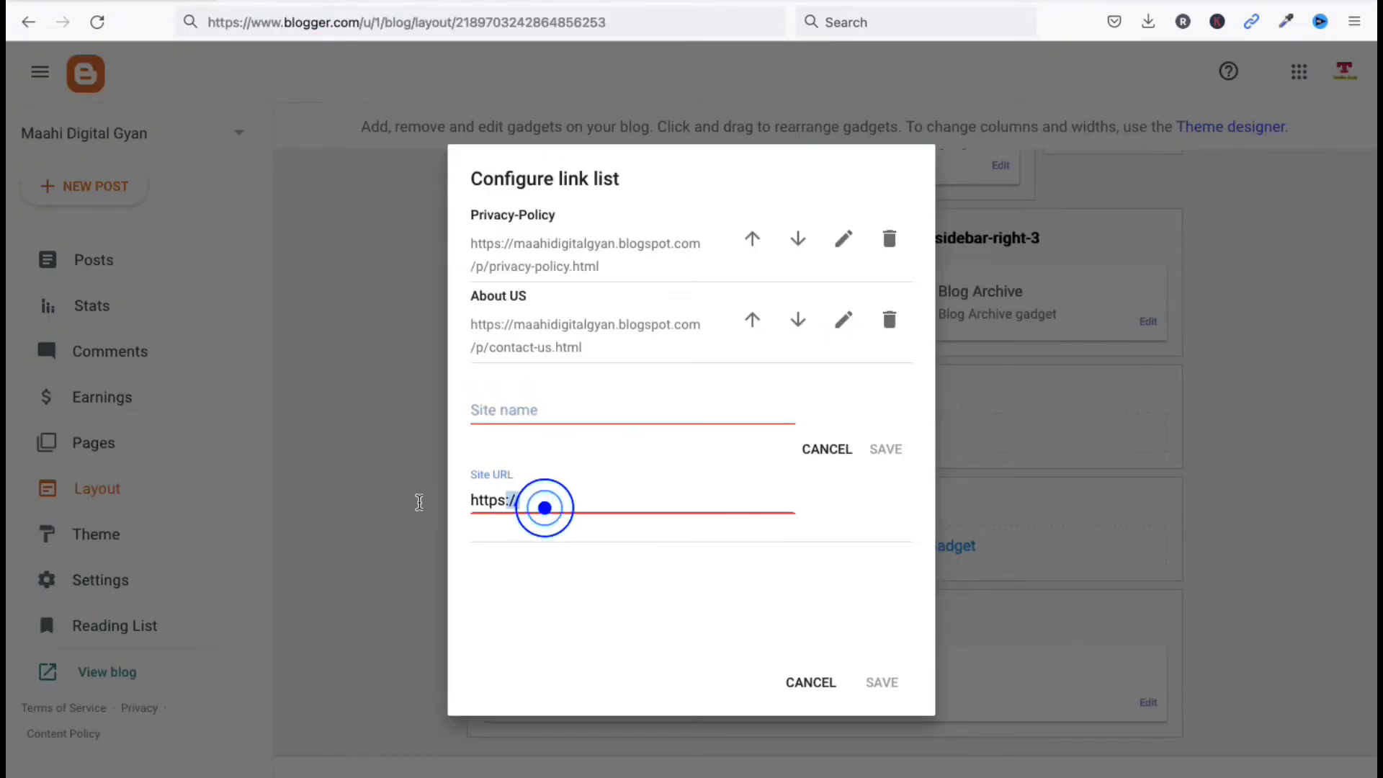
left_click_drag(420, 502, 408, 500)
key("ctrl+v")
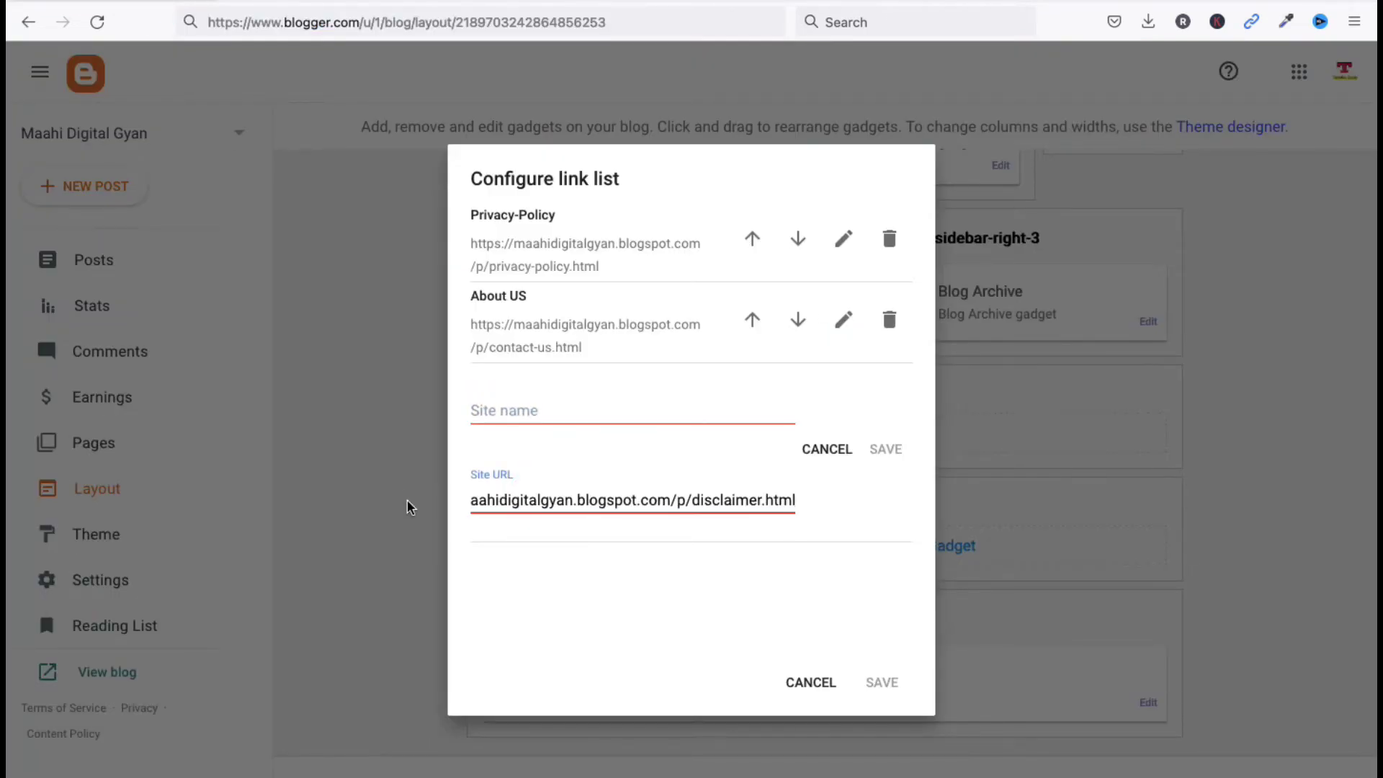
Name the link Disclaimer, save it, and save the About link list gadget
left_click(551, 408)
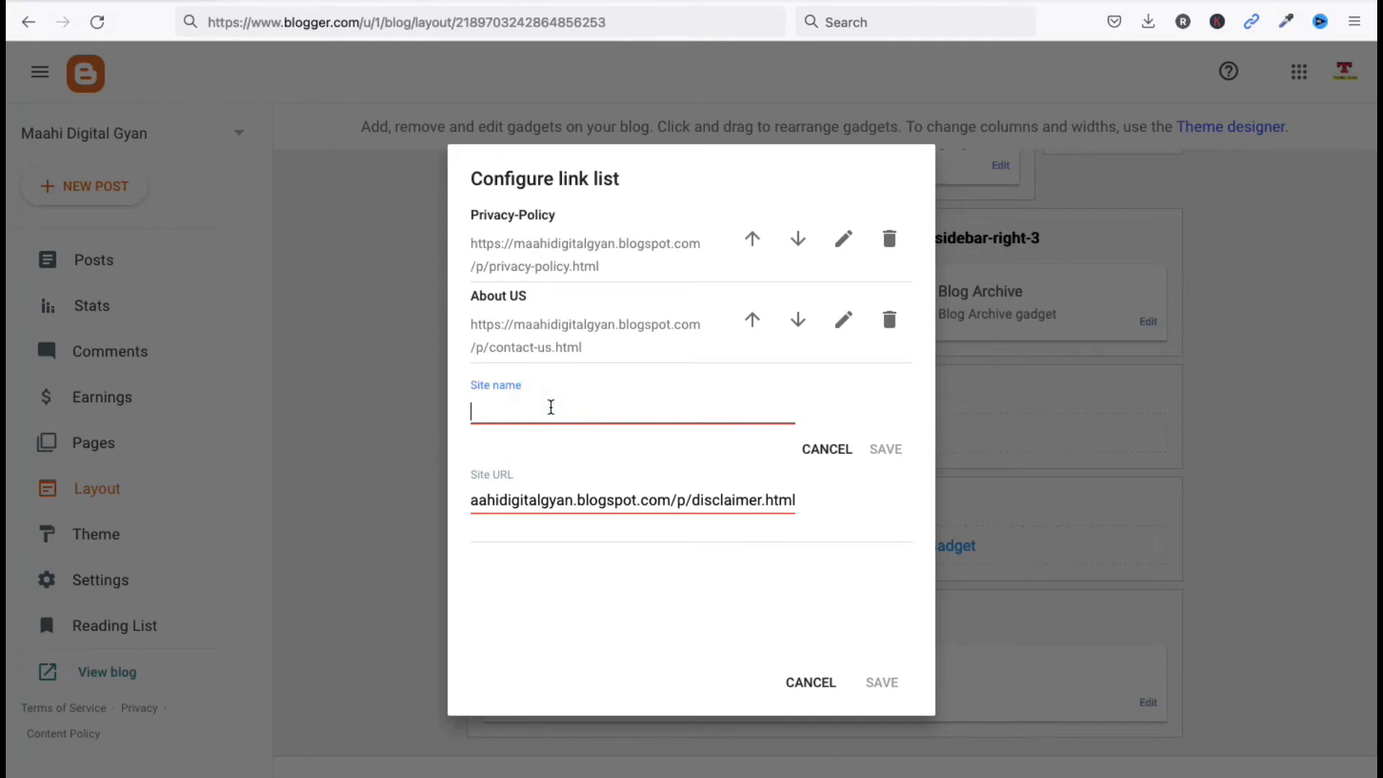
type("Ds")
type("i")
type("sclaimer")
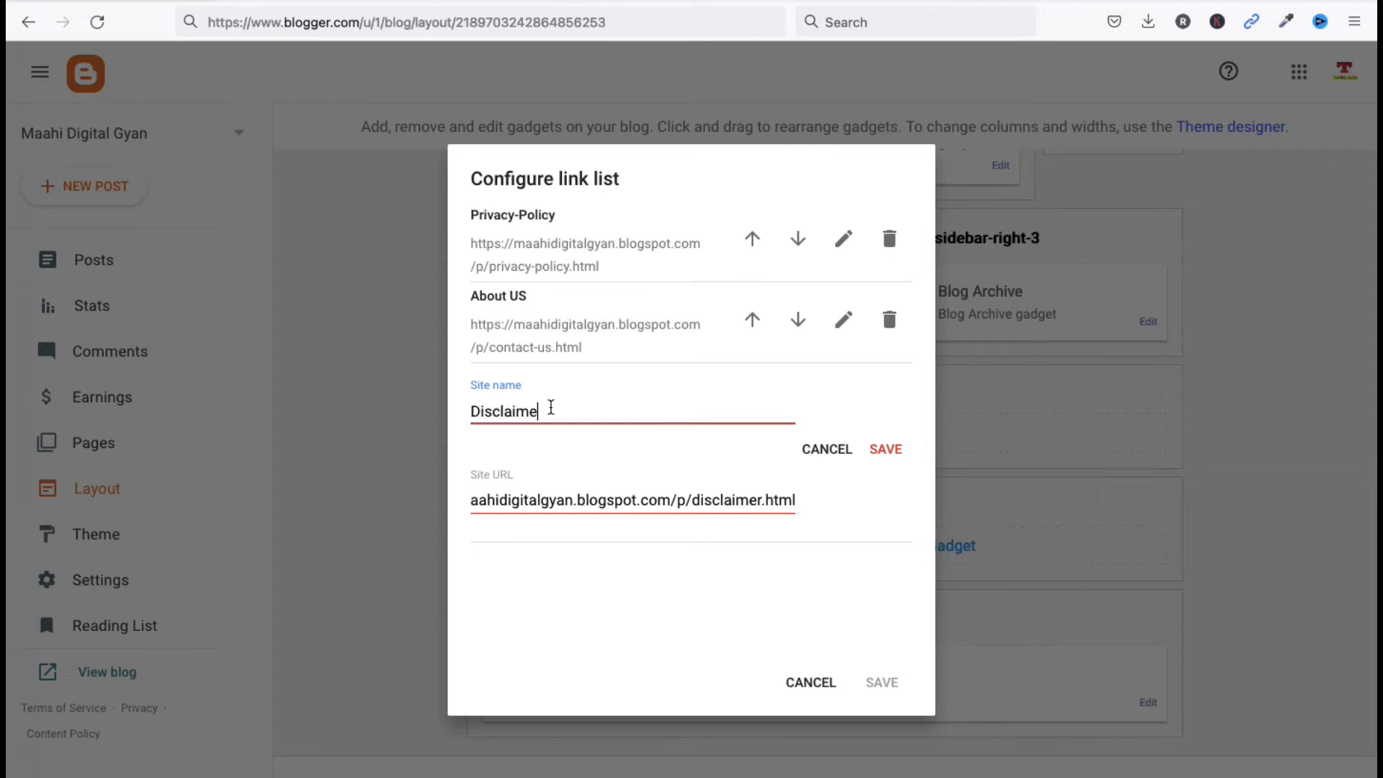
left_click(887, 451)
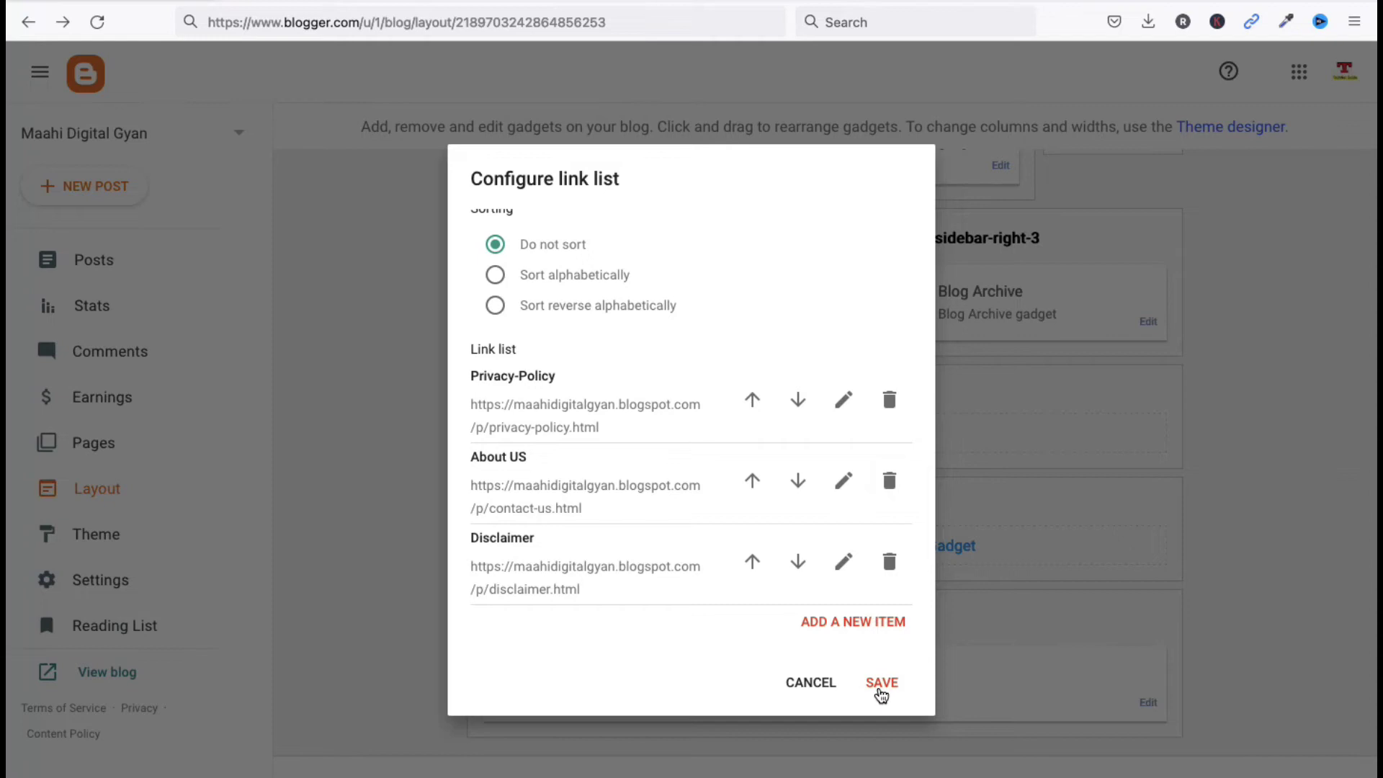
left_click(879, 689)
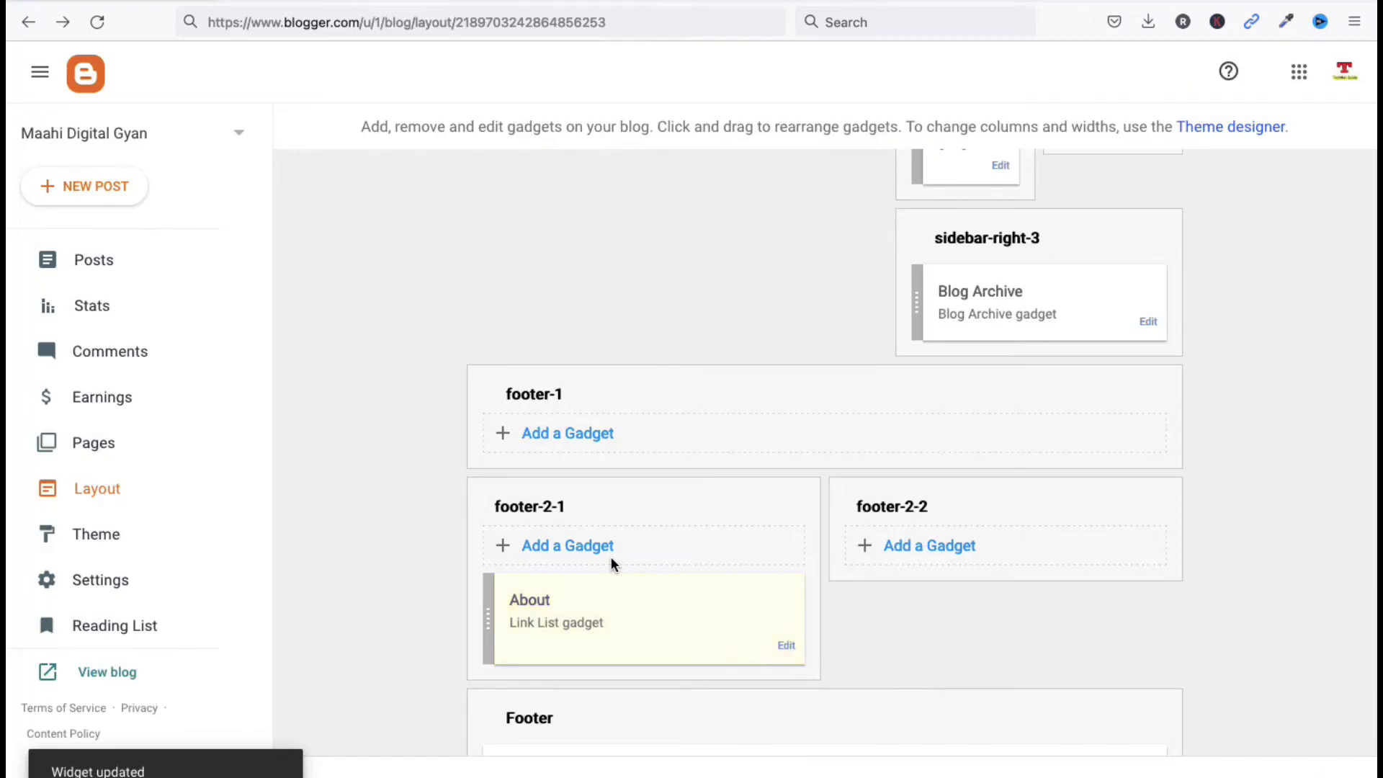
Reload the live blog to check the About links in the footer, then return to the dashboard
scroll(709, 550, "up", 10)
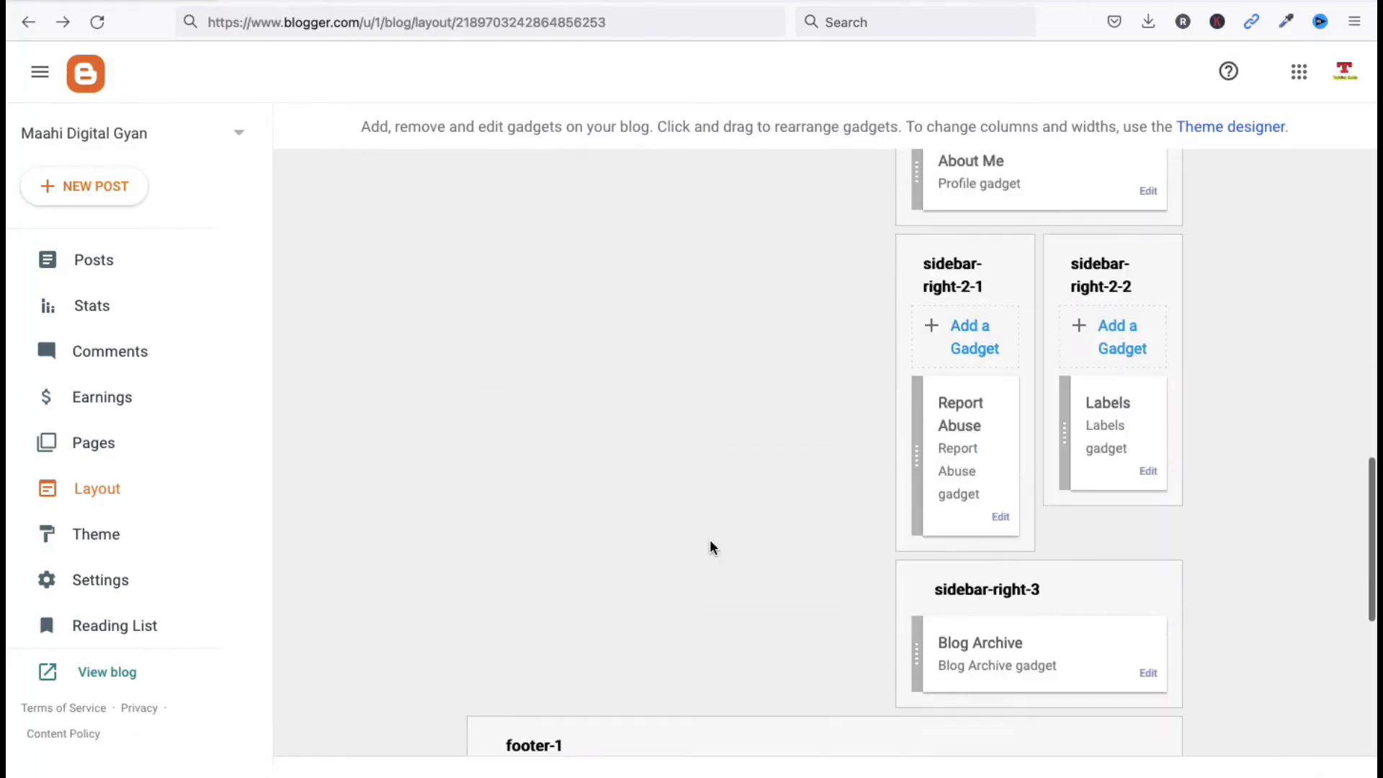
scroll(693, 432, "up", 5)
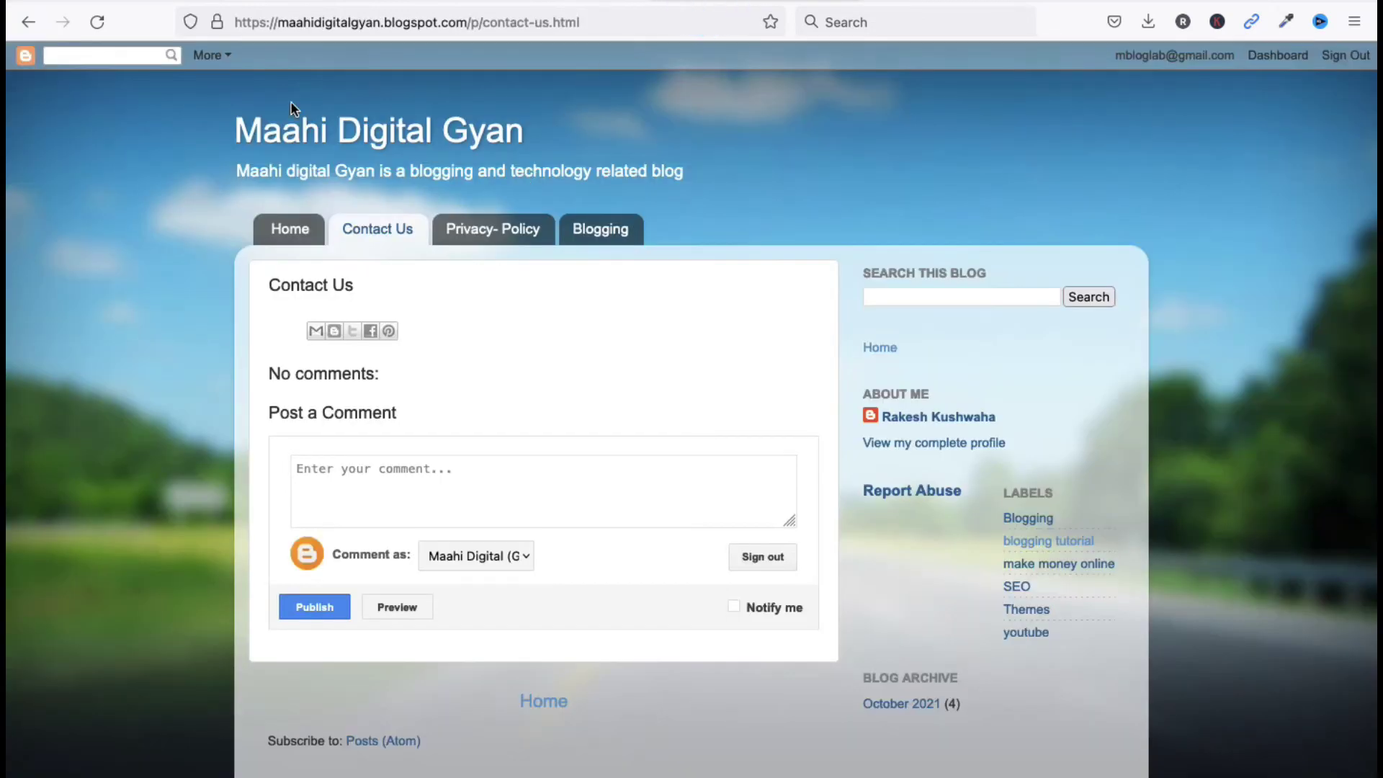
left_click(98, 22)
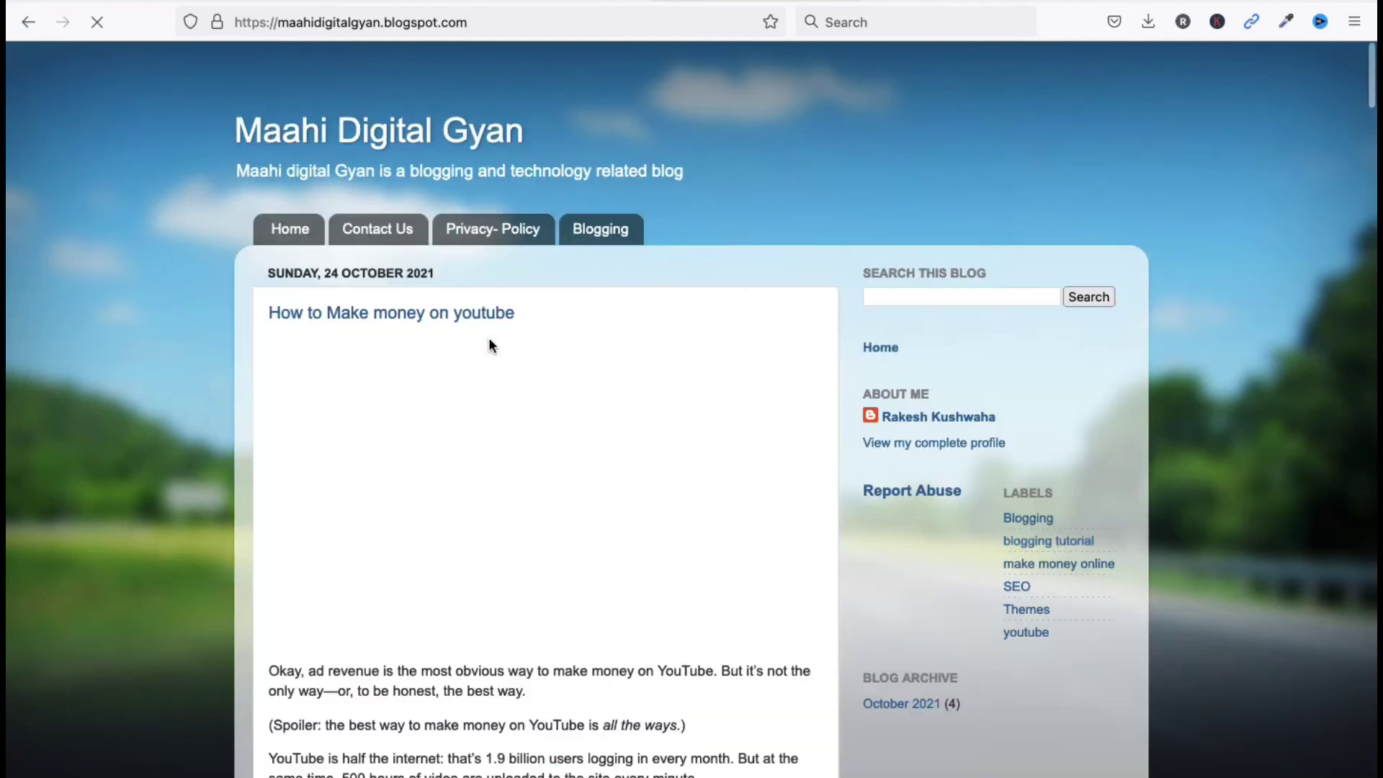
scroll(489, 343, "down", 20)
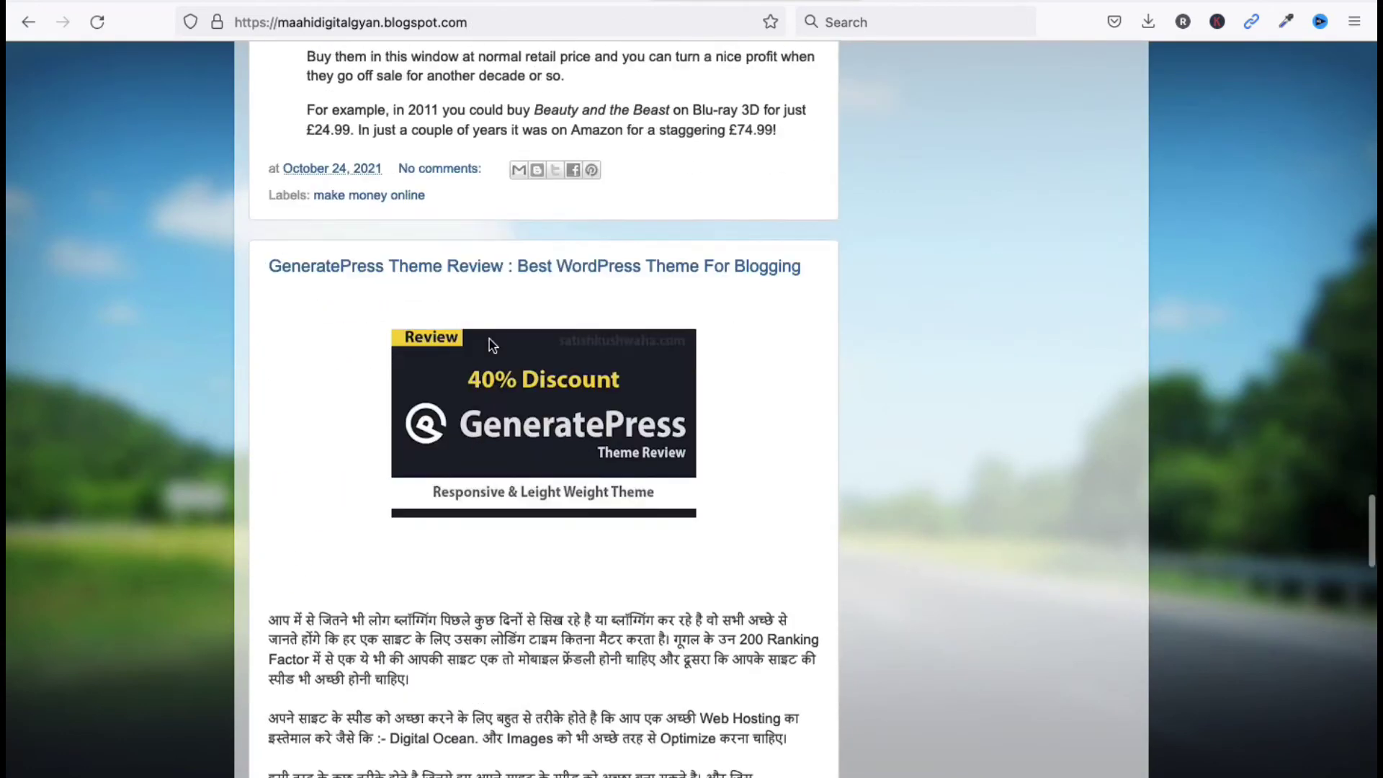
scroll(489, 342, "down", 3)
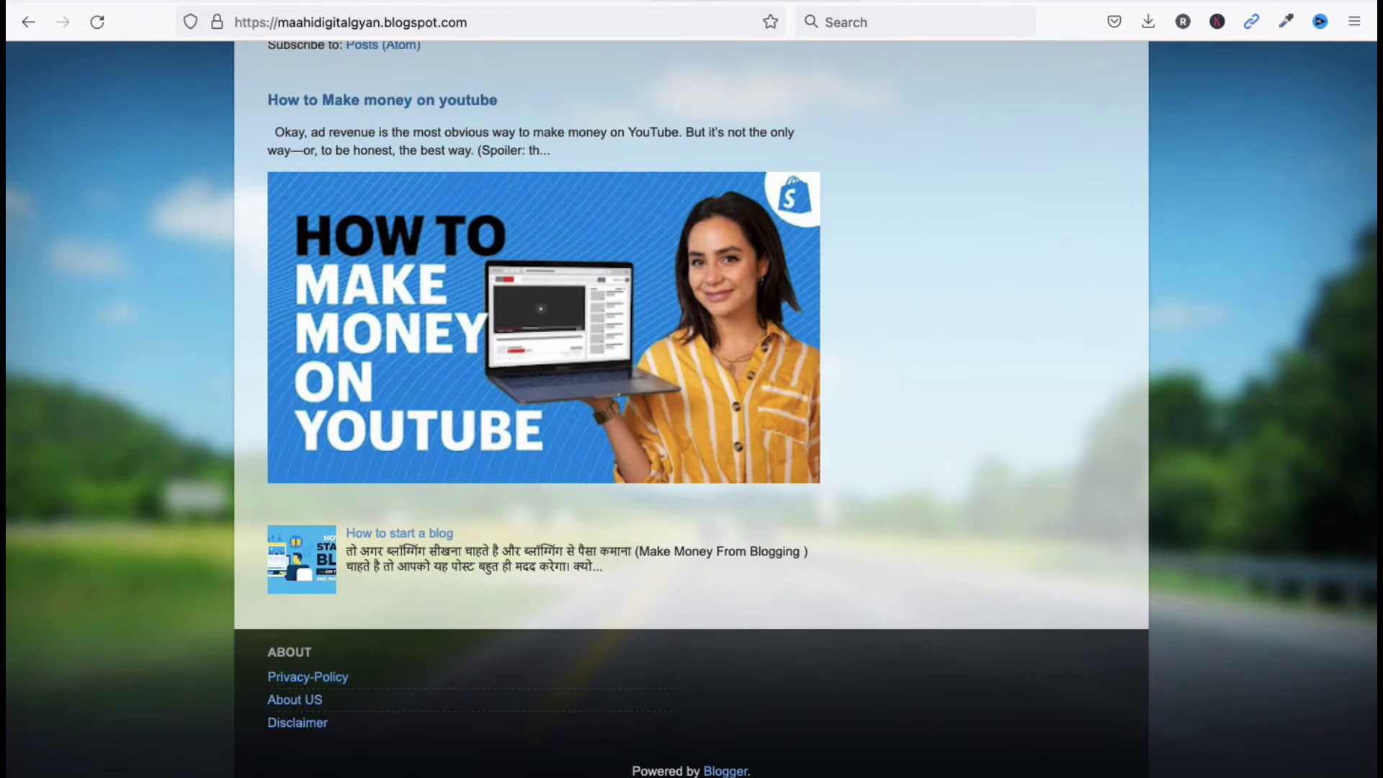
left_click(351, 6)
Add a Subscription Links gadget to the footer-2-2 column
left_click(96, 488)
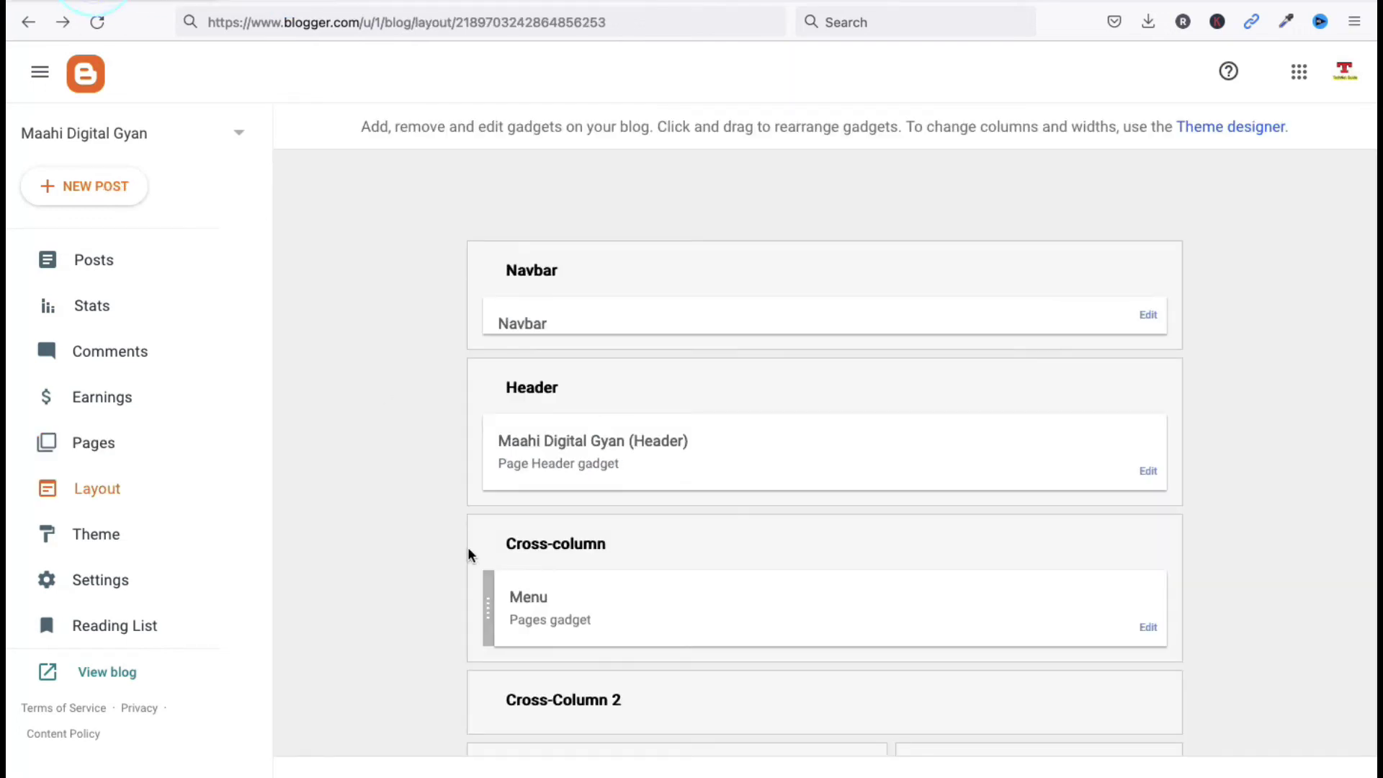
scroll(727, 638, "down", 10)
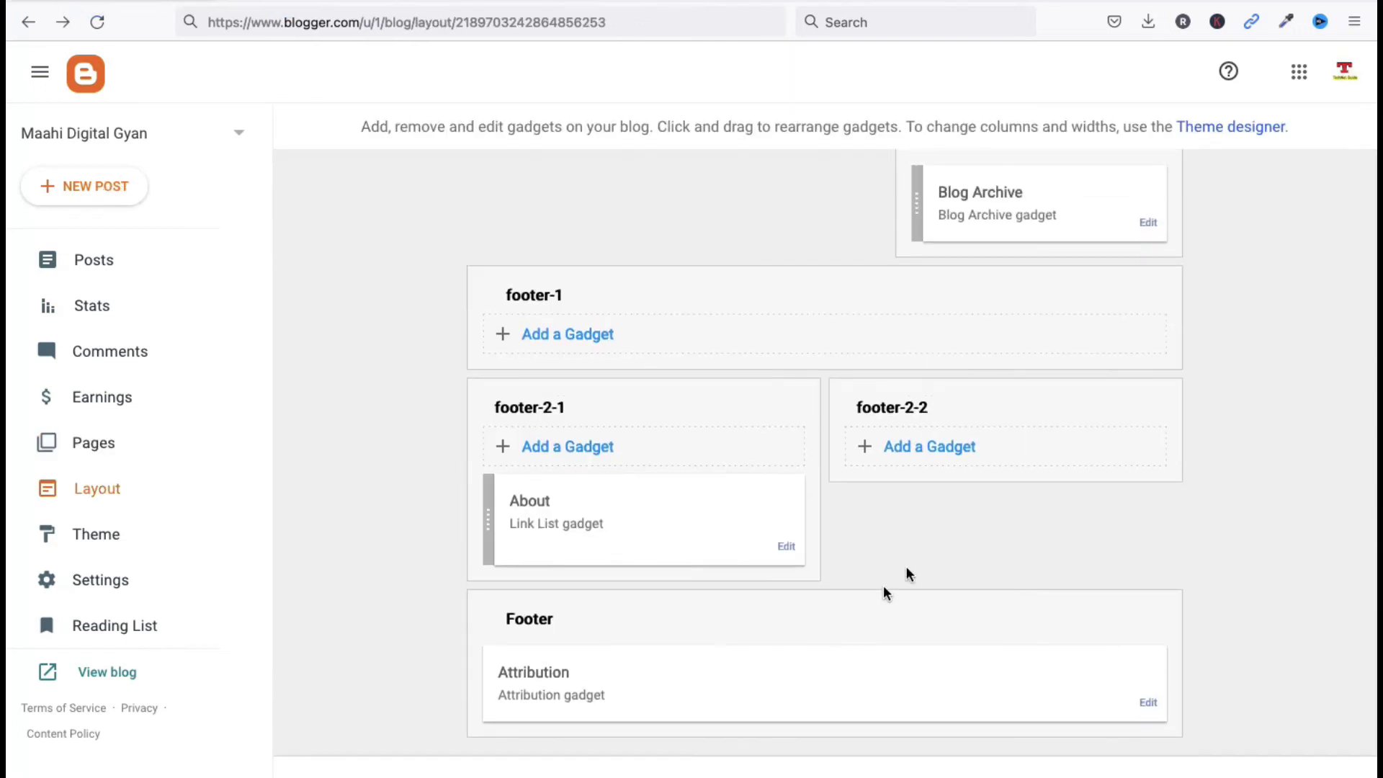
left_click(935, 454)
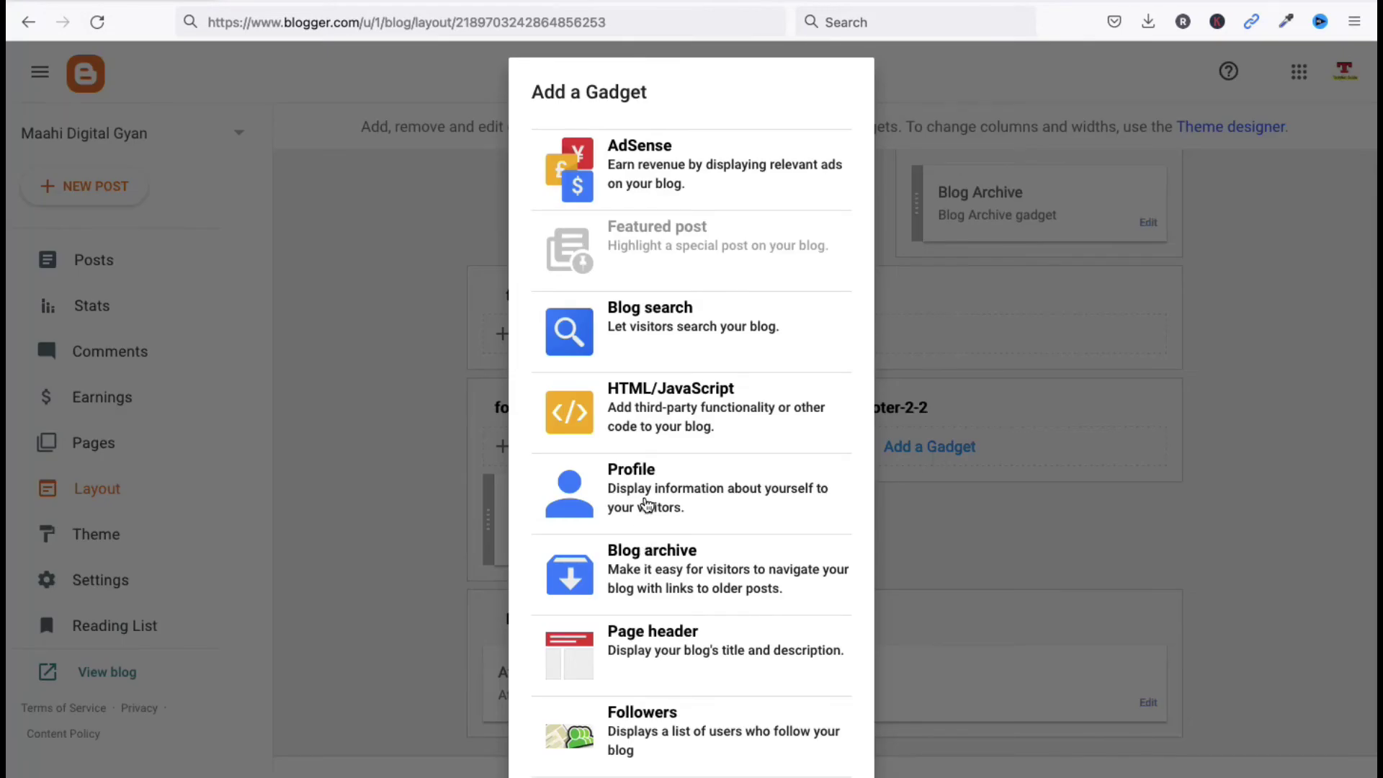
scroll(643, 488, "down", 3)
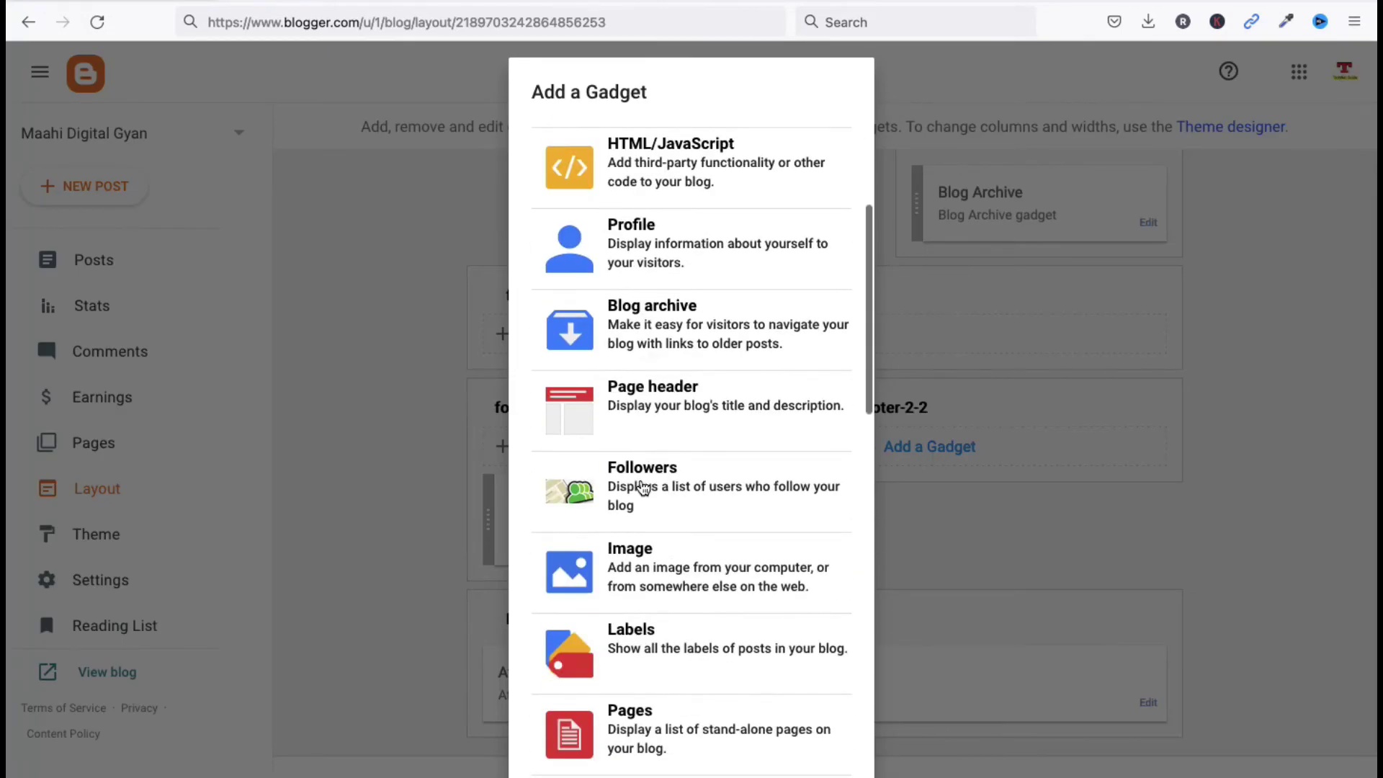
scroll(644, 488, "down", 1)
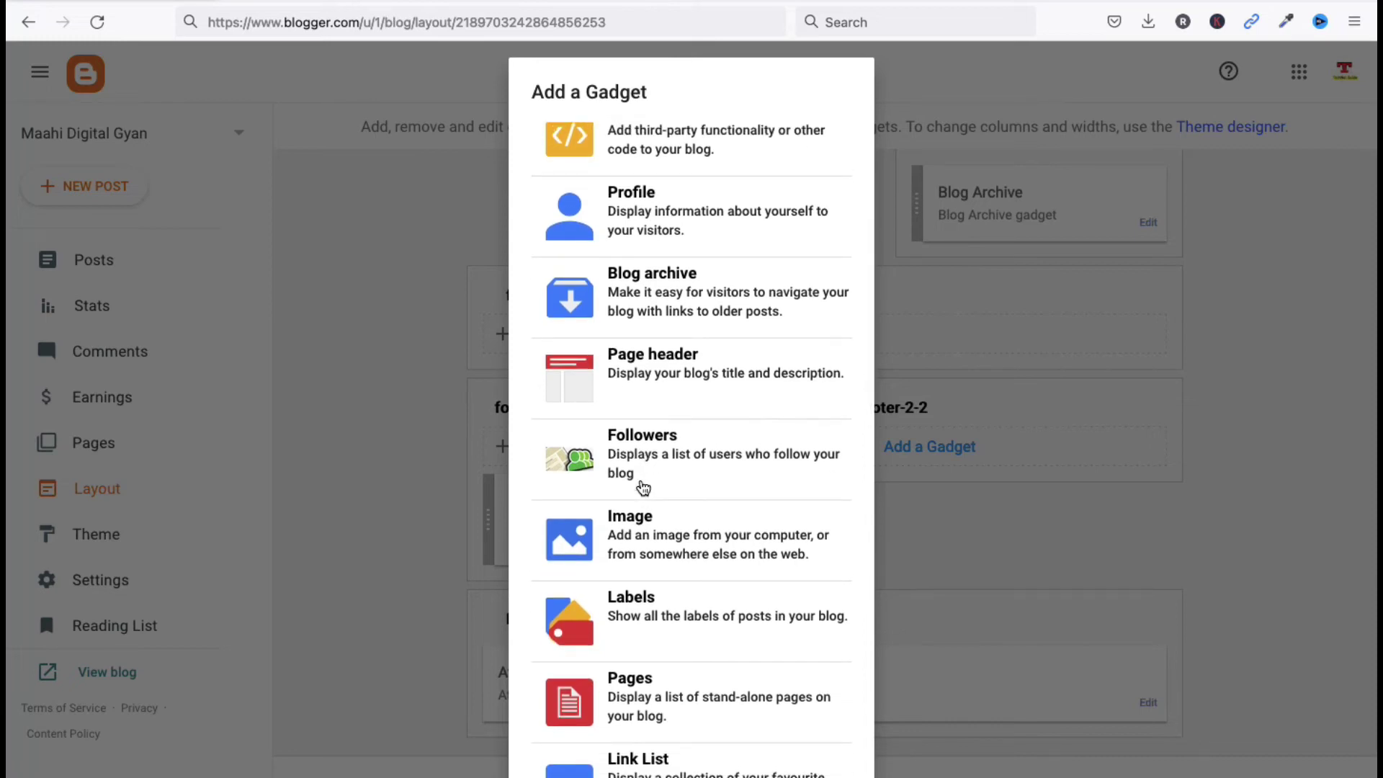
scroll(643, 488, "down", 5)
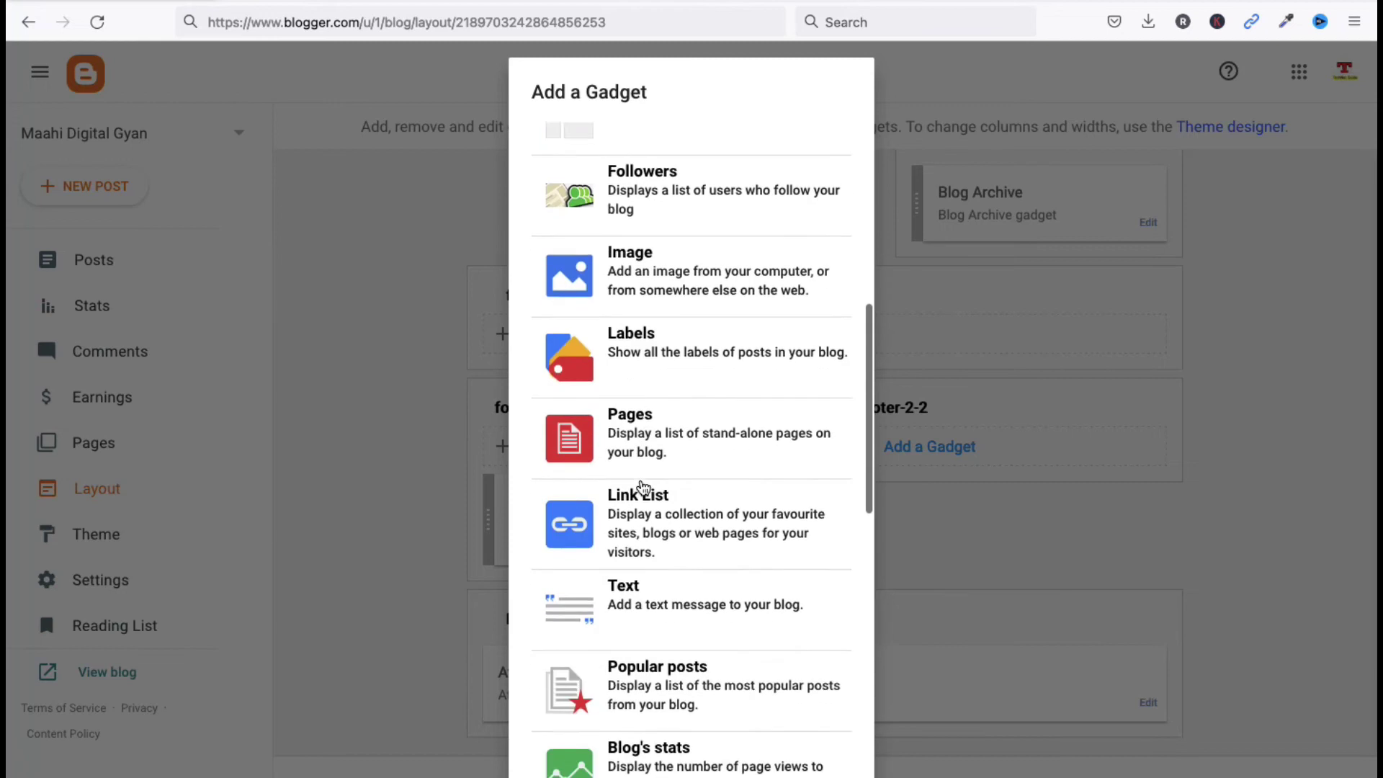
scroll(691, 608, "down", 3)
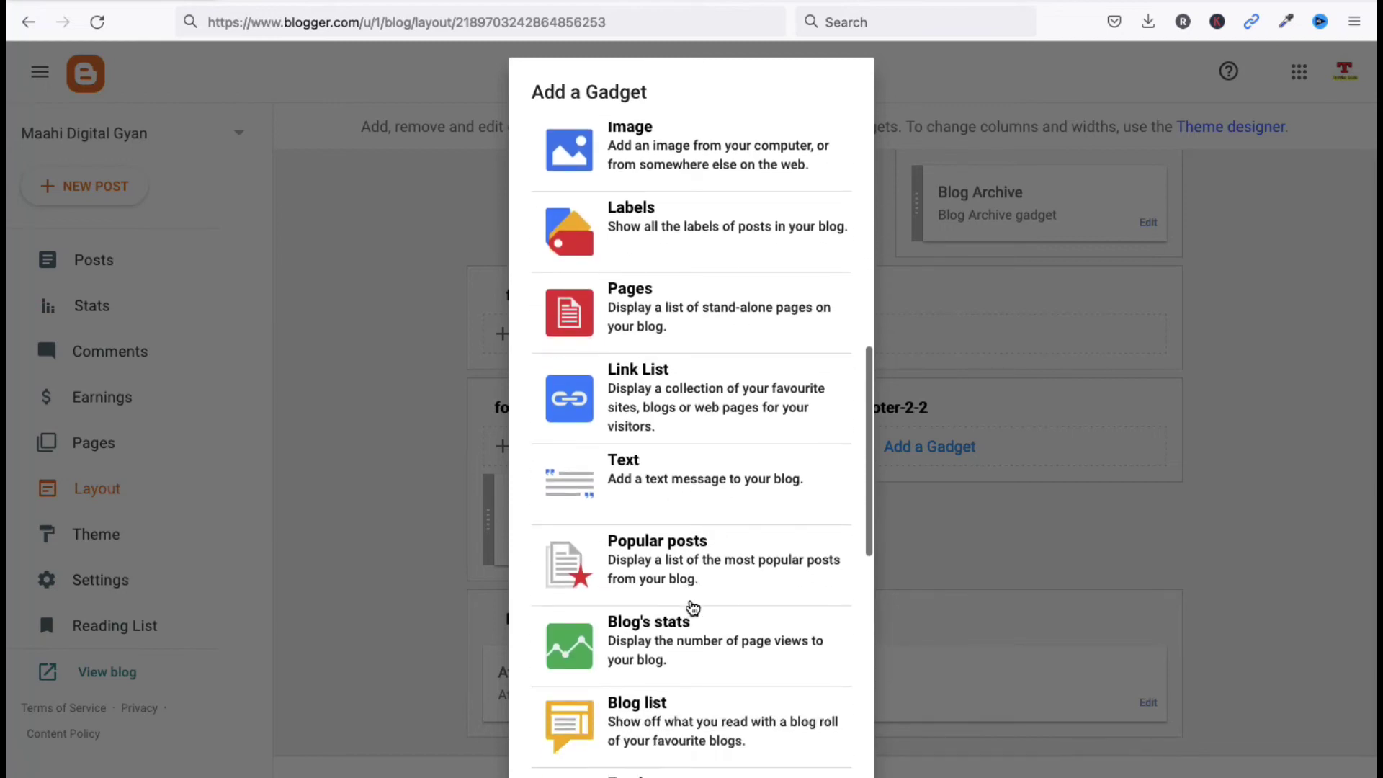
scroll(692, 607, "down", 3)
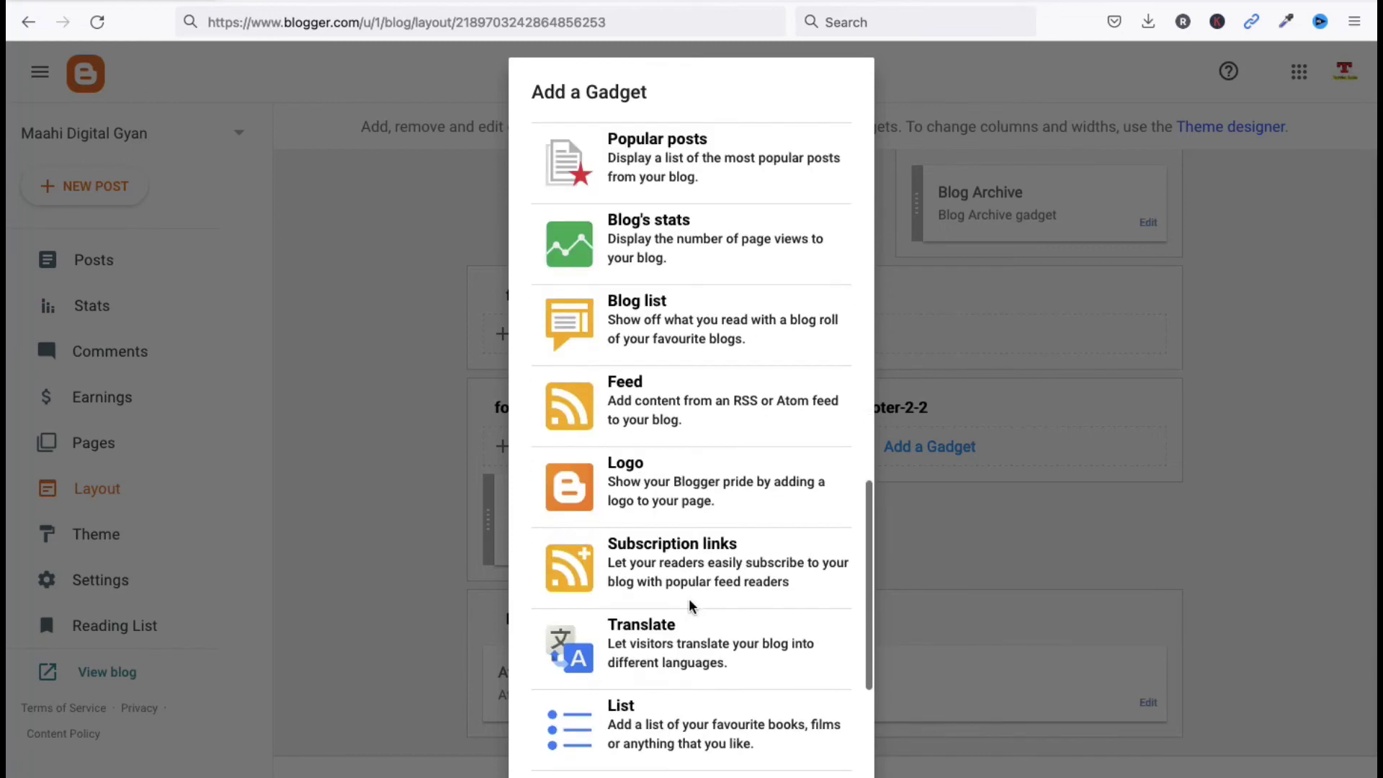
scroll(692, 607, "down", 2)
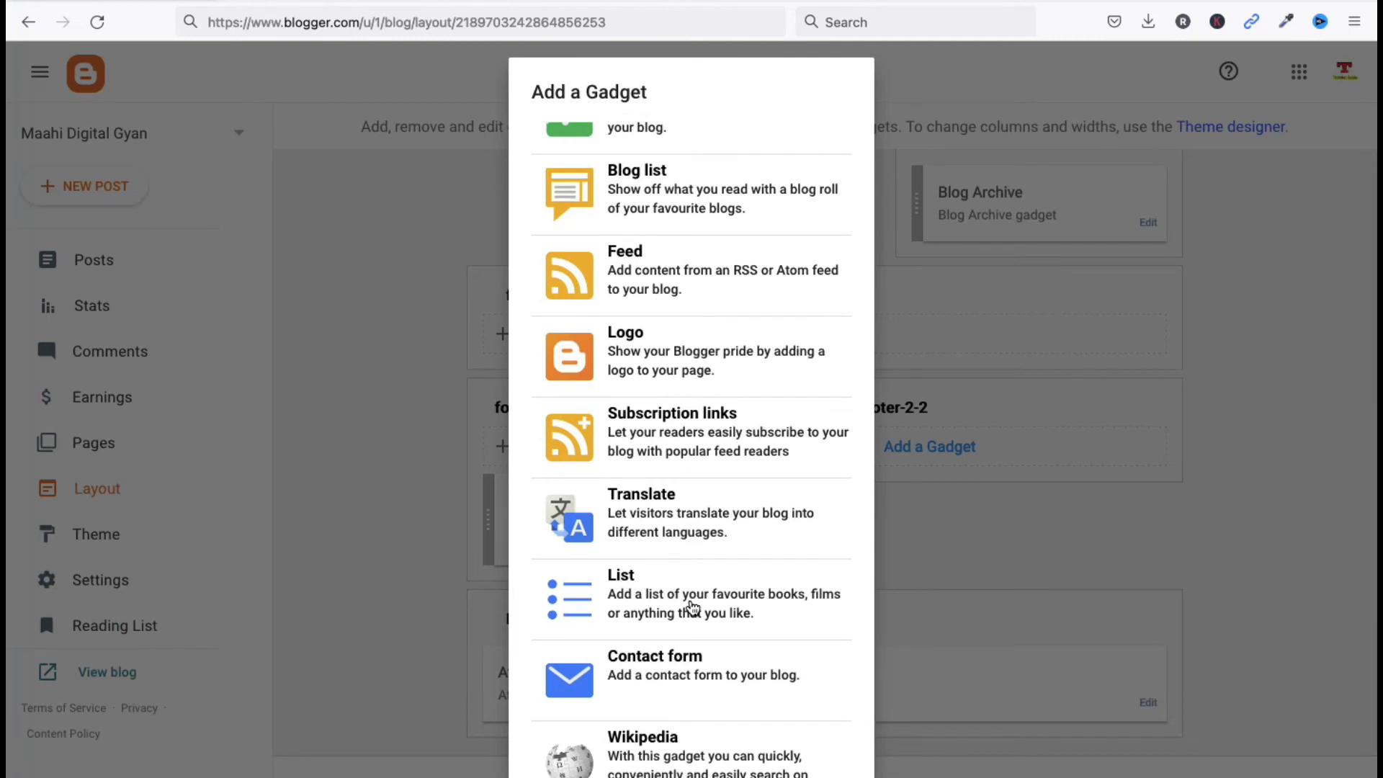
left_click(675, 436)
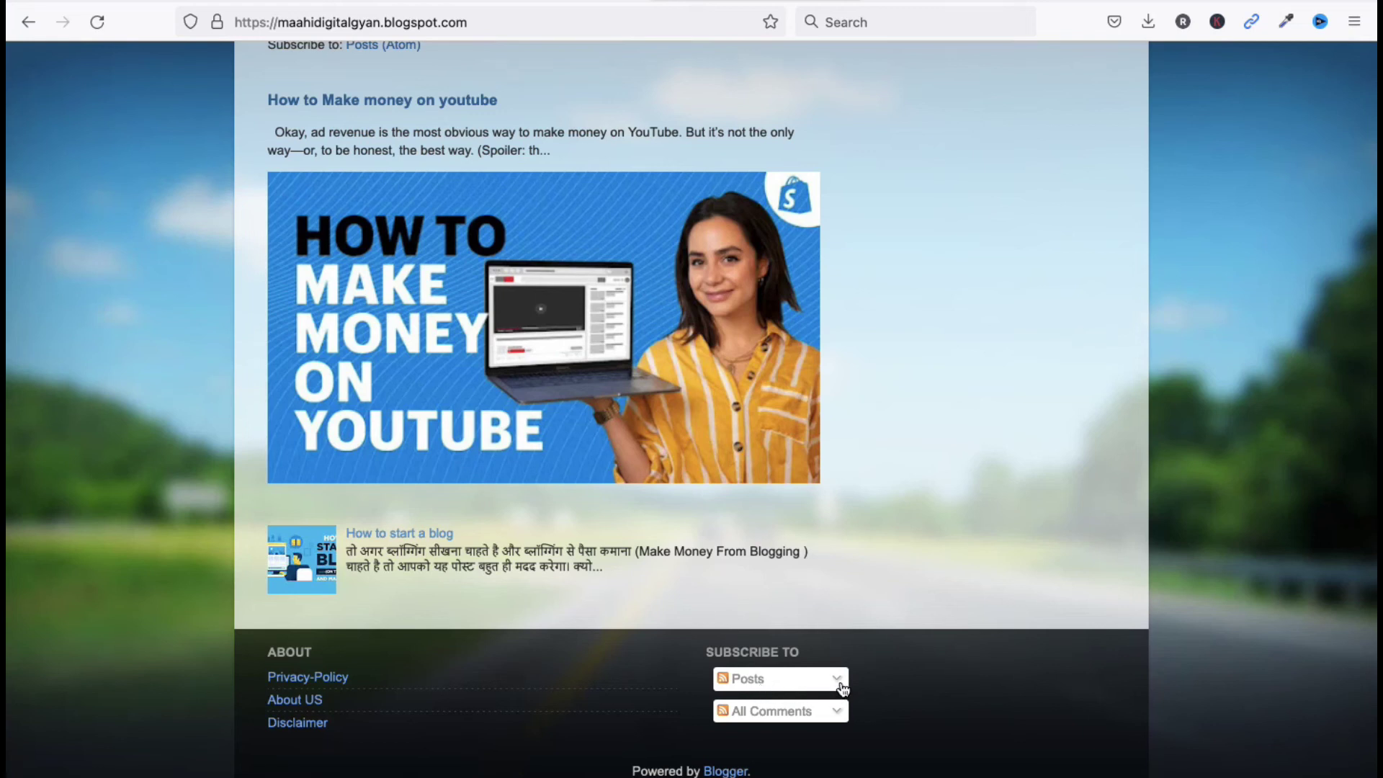
Switch browser tabs back to the Blogger Layout editor
left_click(516, 3)
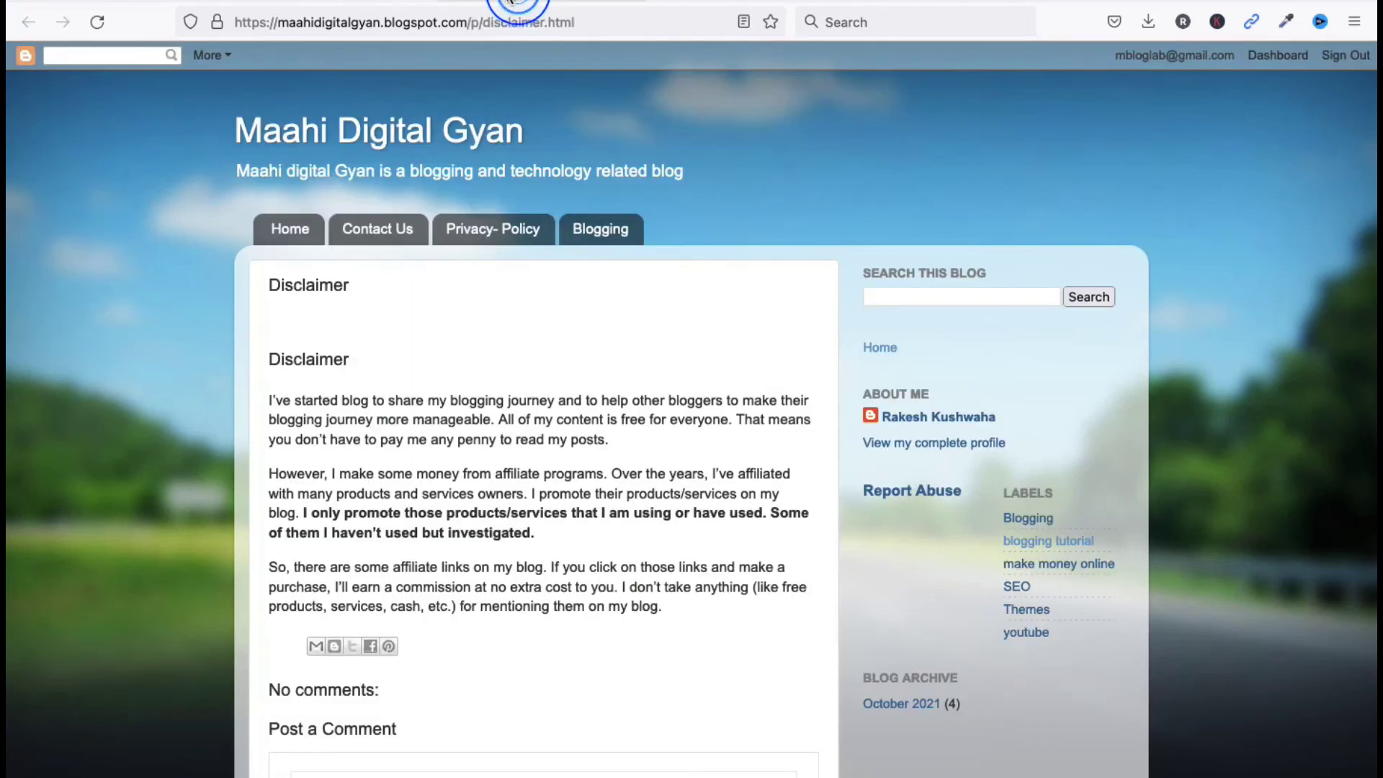
left_click(108, 3)
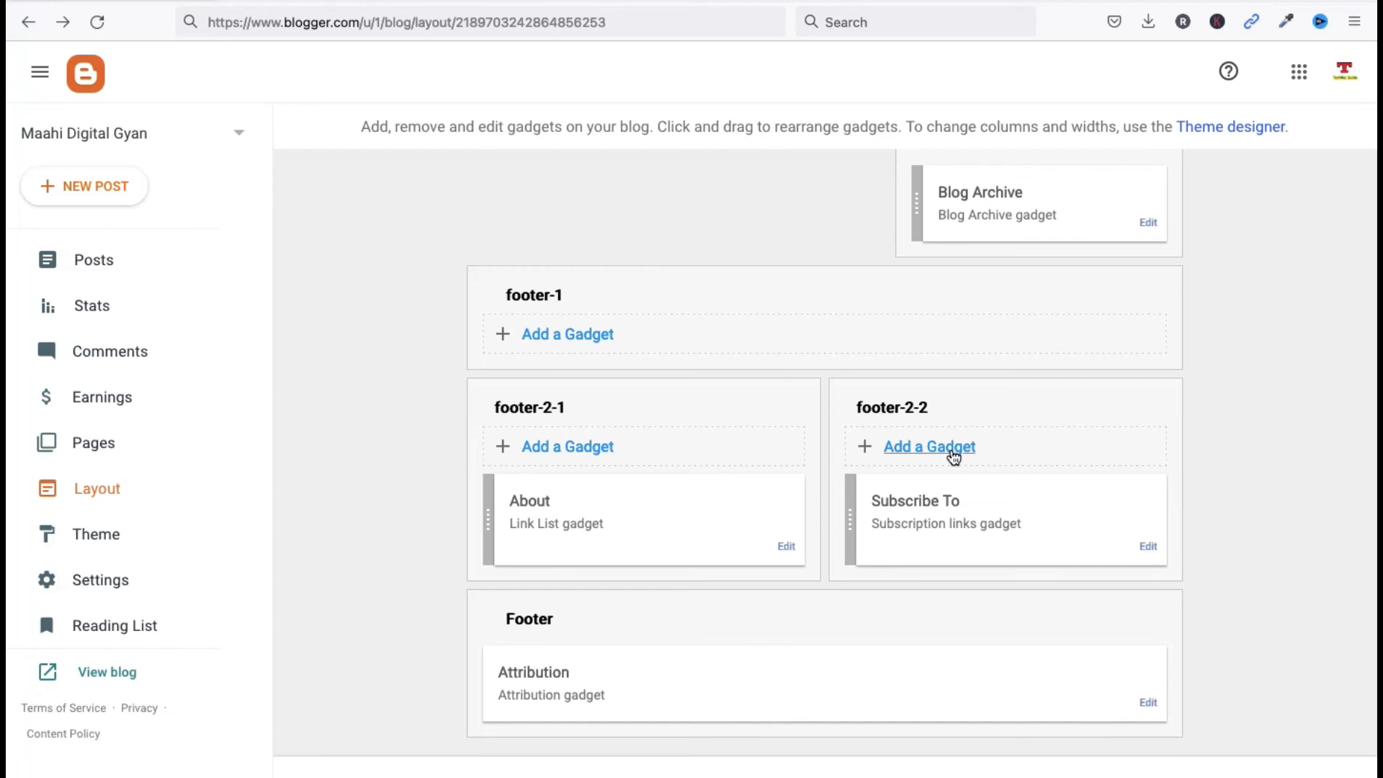
Add a Contact form gadget to the footer-2-2 column and save it
left_click(951, 448)
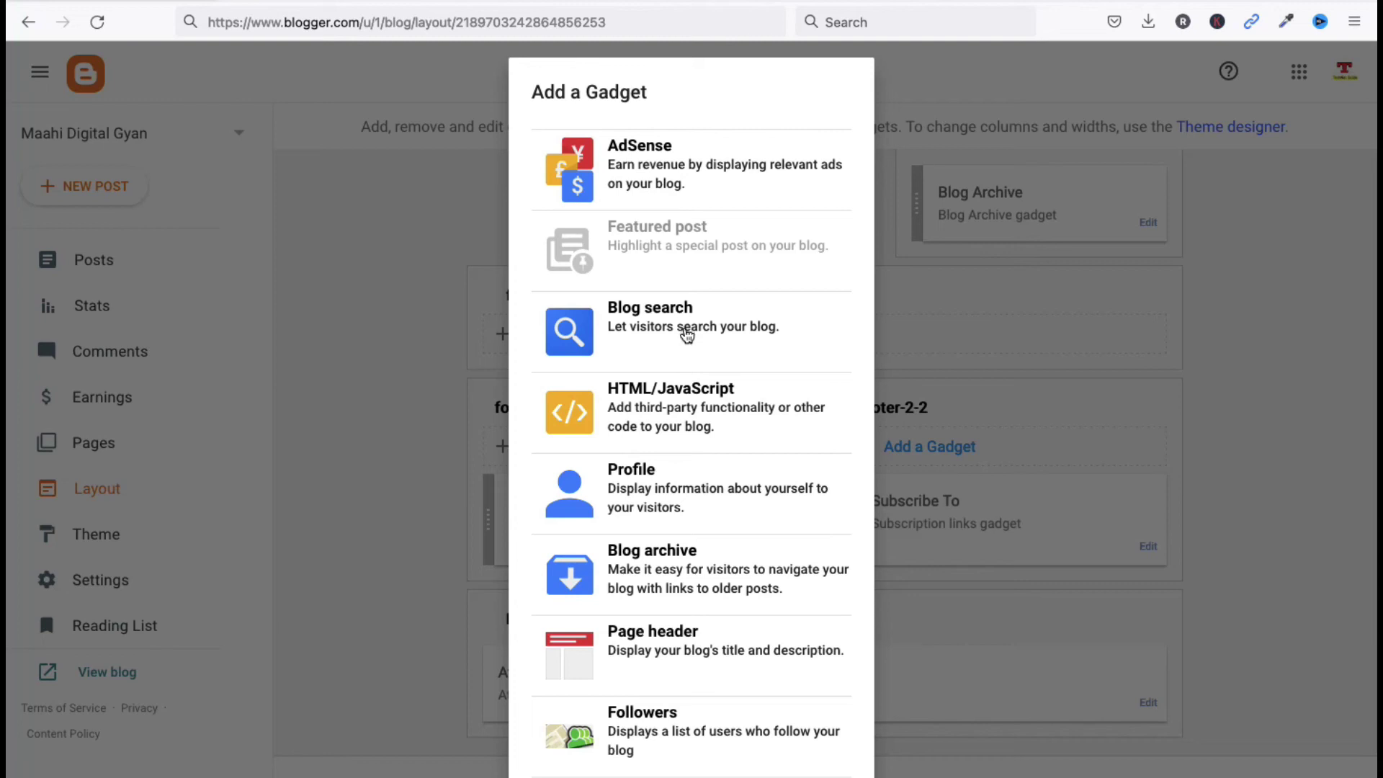
scroll(669, 551, "down", 5)
scroll(670, 552, "down", 3)
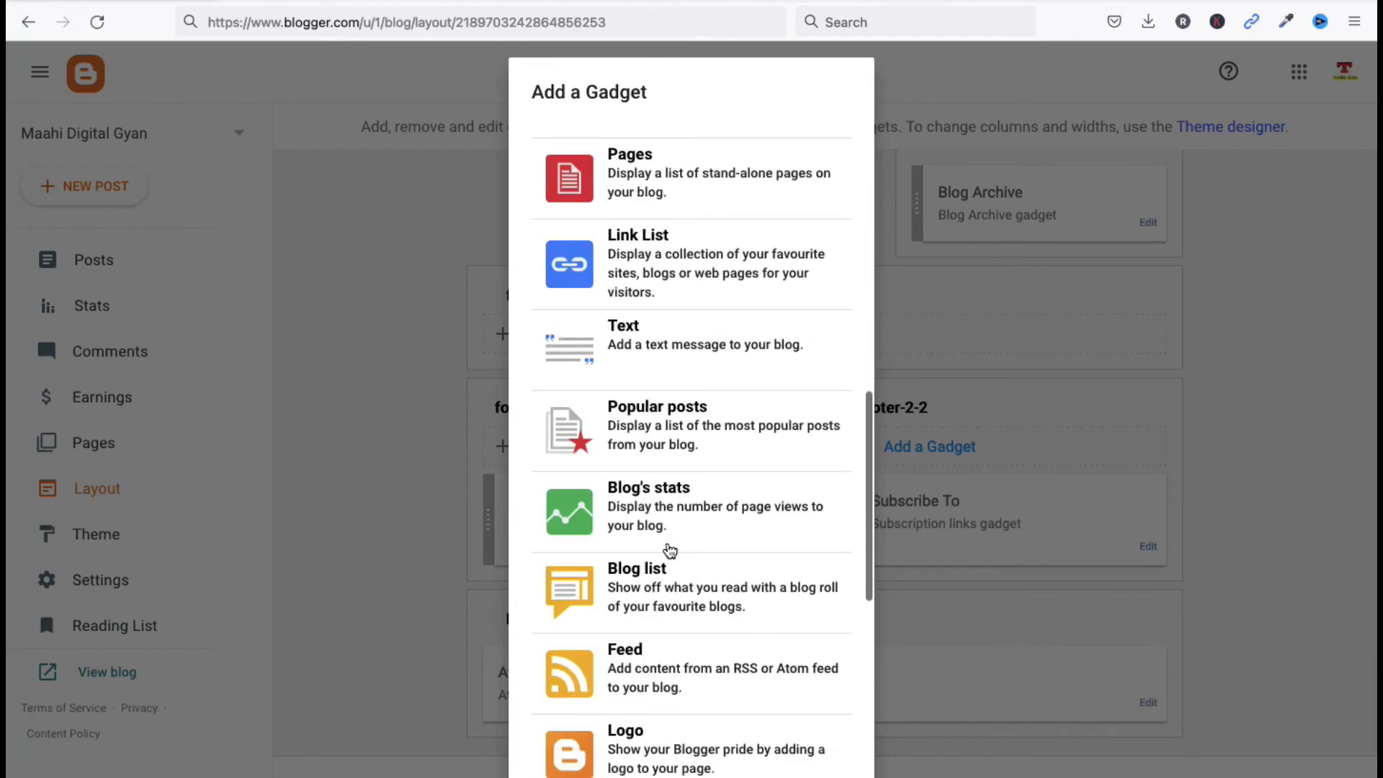
scroll(670, 551, "down", 2)
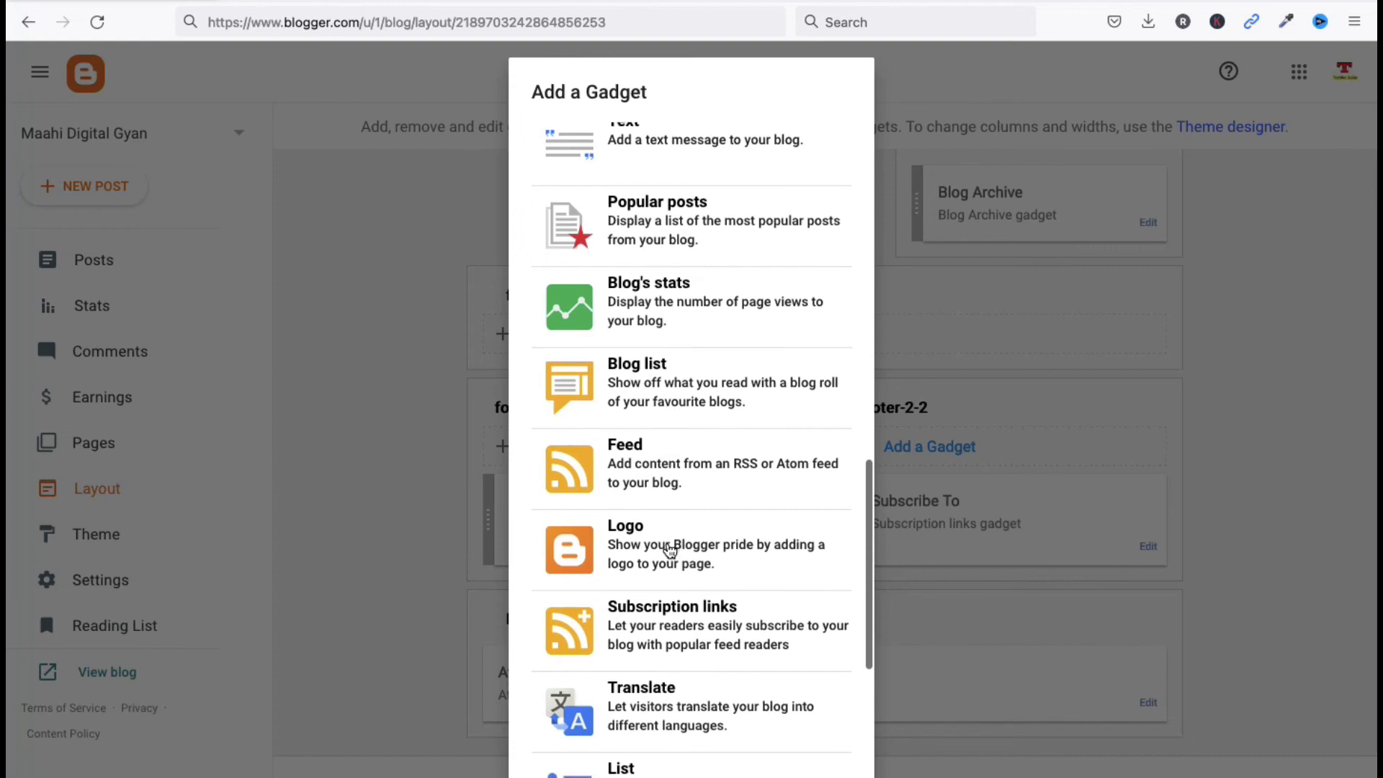
scroll(670, 551, "down", 2)
scroll(670, 551, "down", 2)
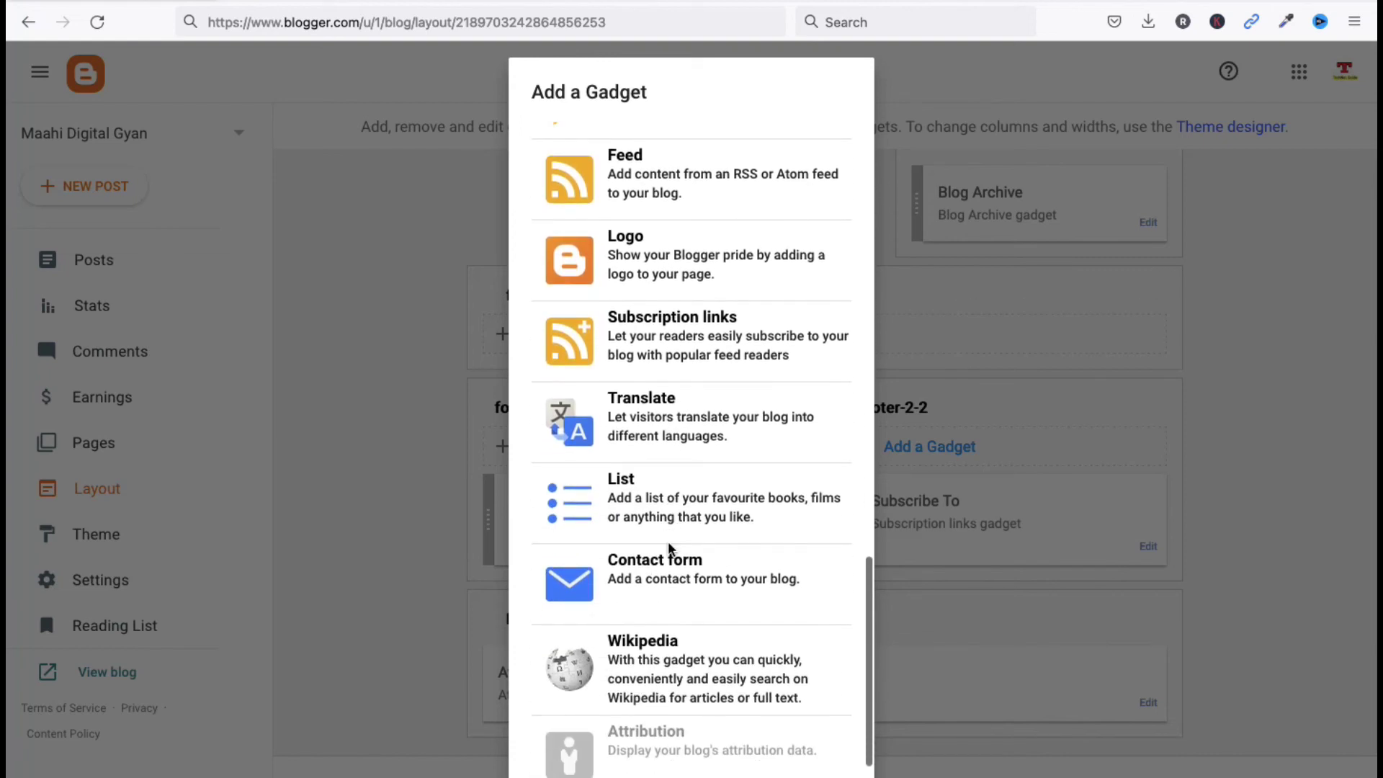
left_click(669, 565)
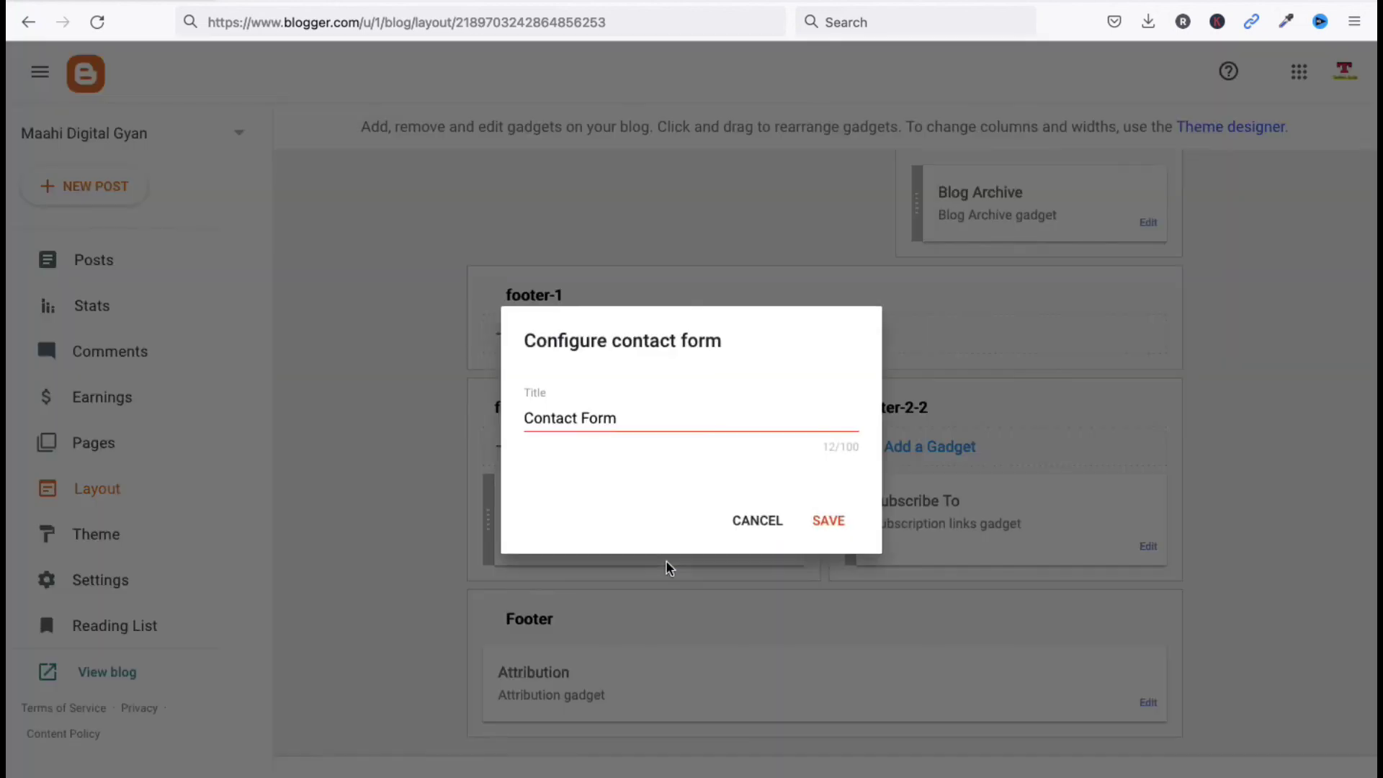
left_click(821, 520)
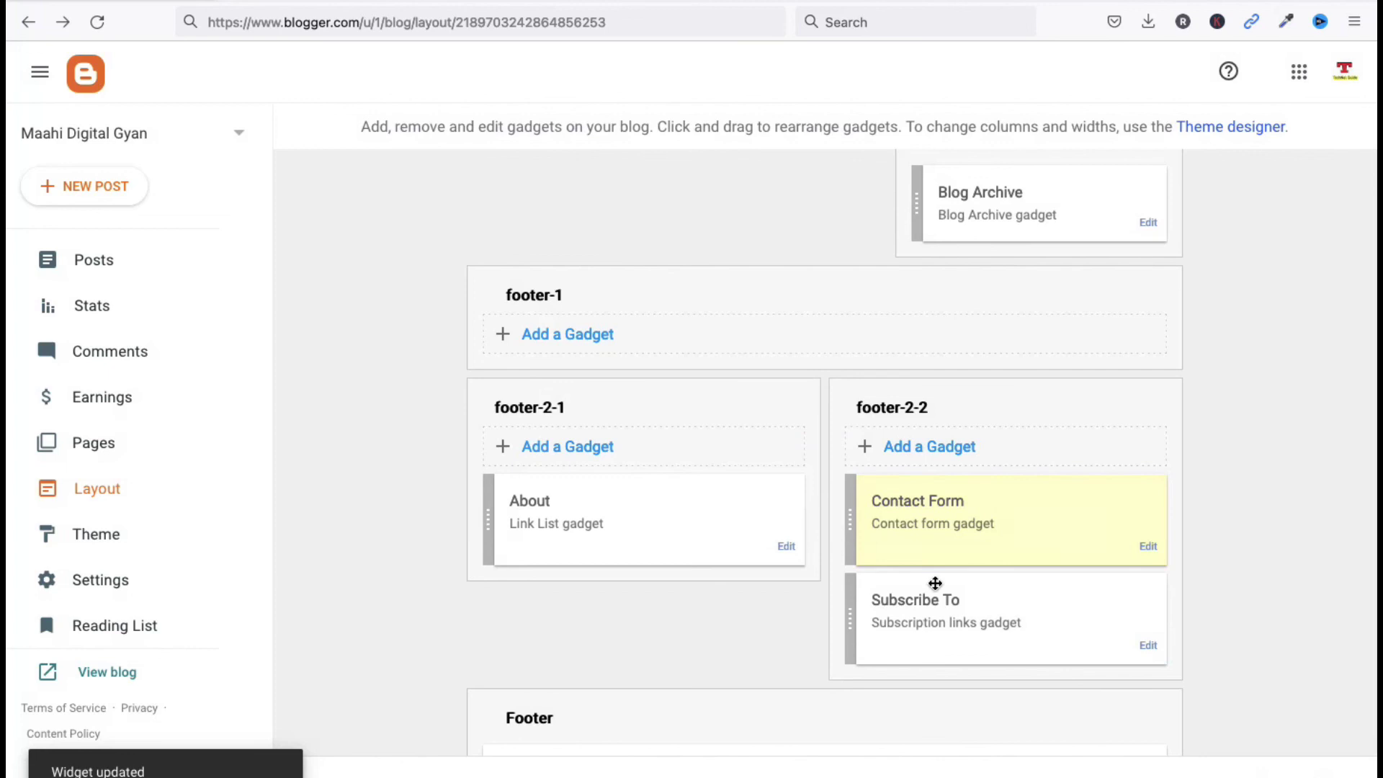
Delete the Subscribe To gadget from footer-2-2, confirming the removal
left_click(1147, 646)
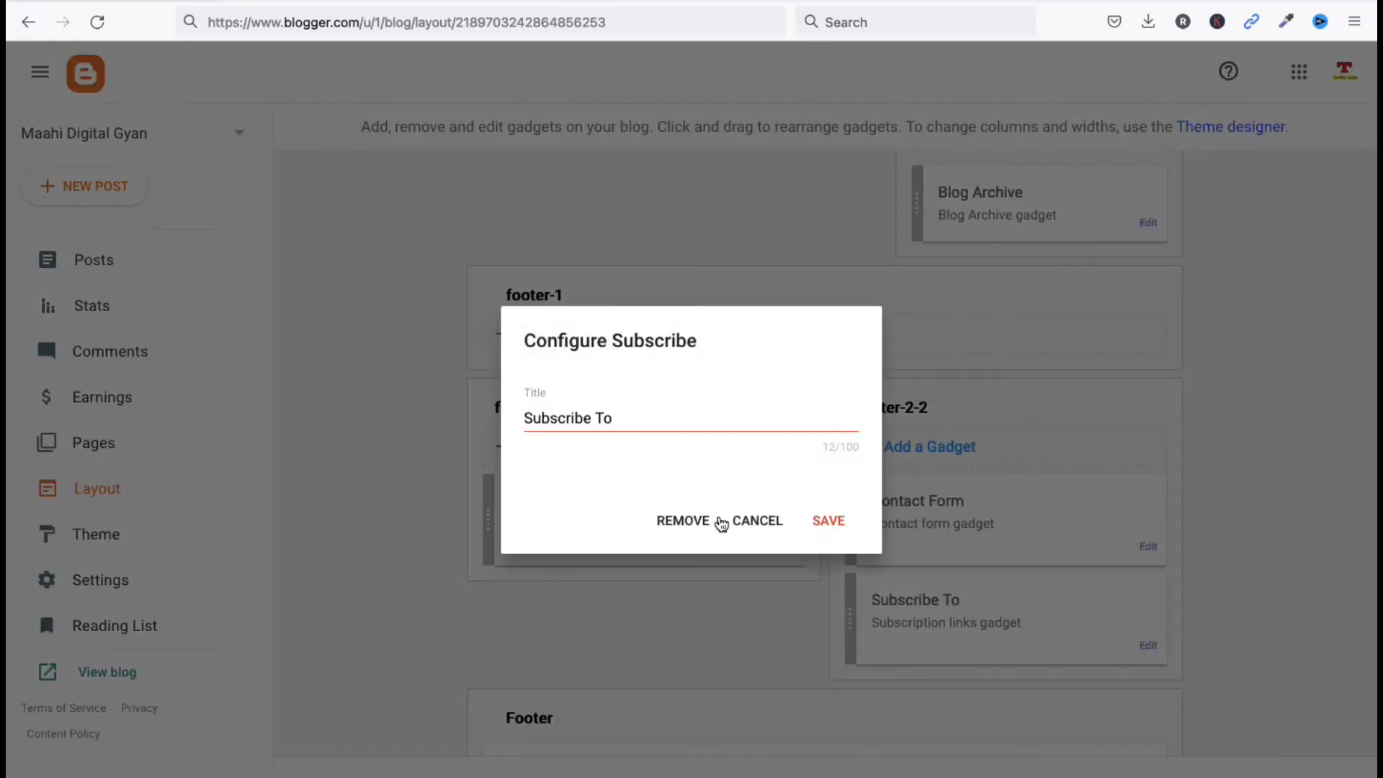
left_click(681, 523)
left_click(821, 494)
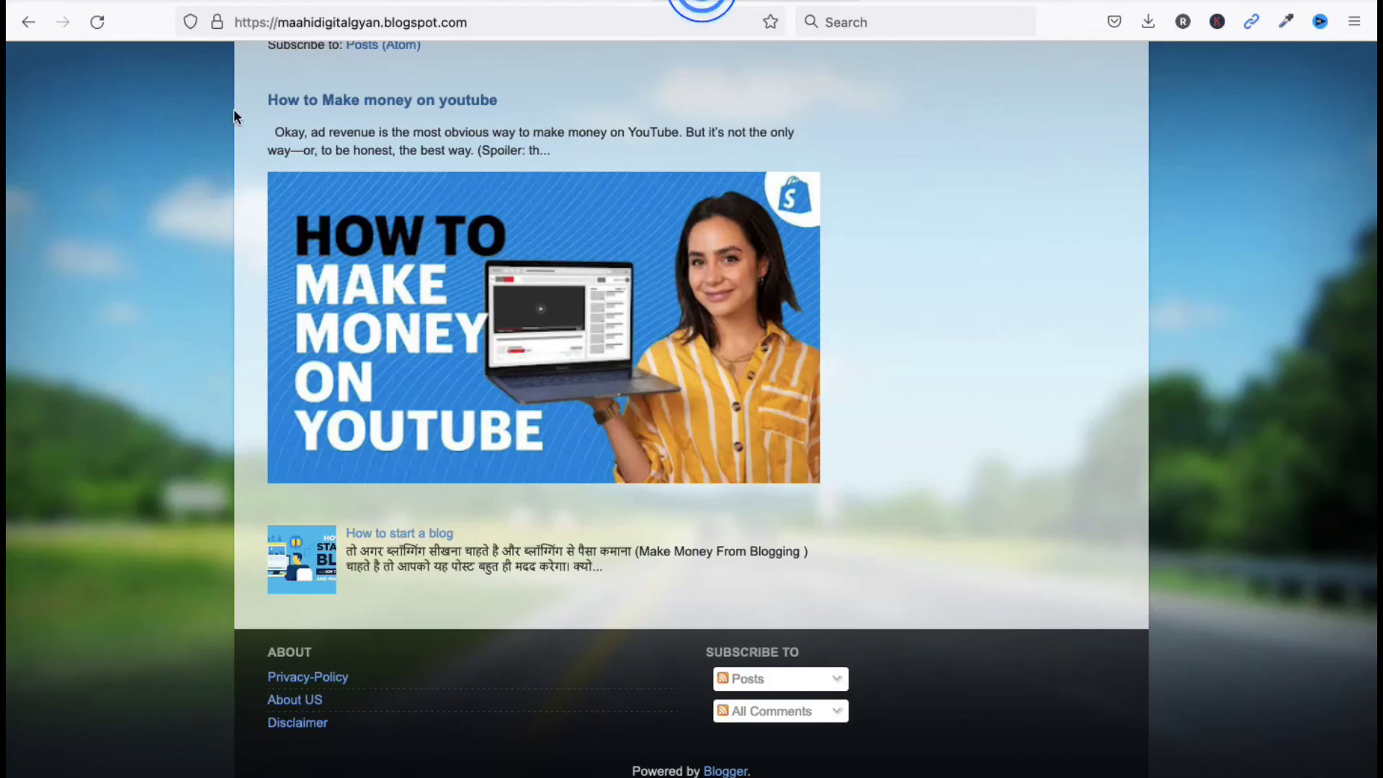
Reload the blog and highlight the footer's About links and Contact Form fields
left_click(97, 21)
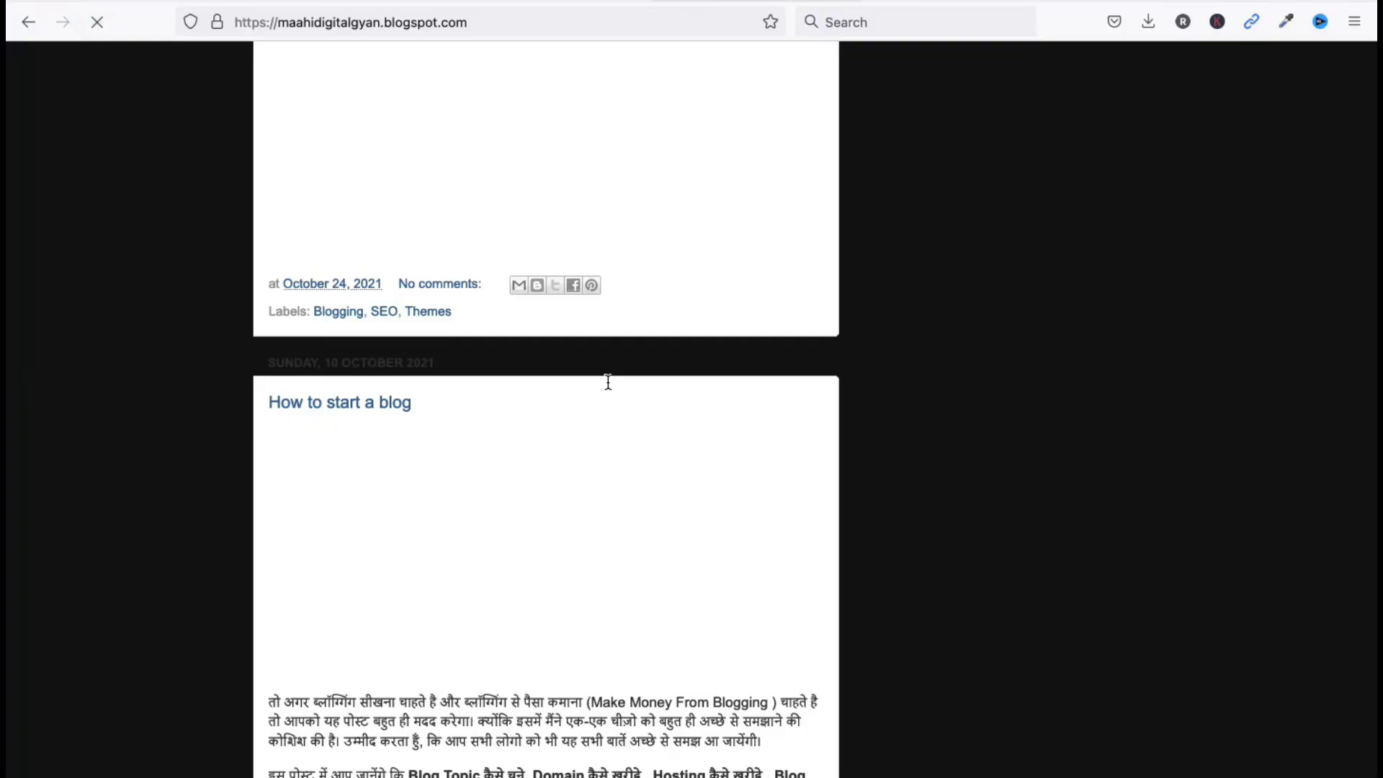
scroll(630, 407, "down", 5)
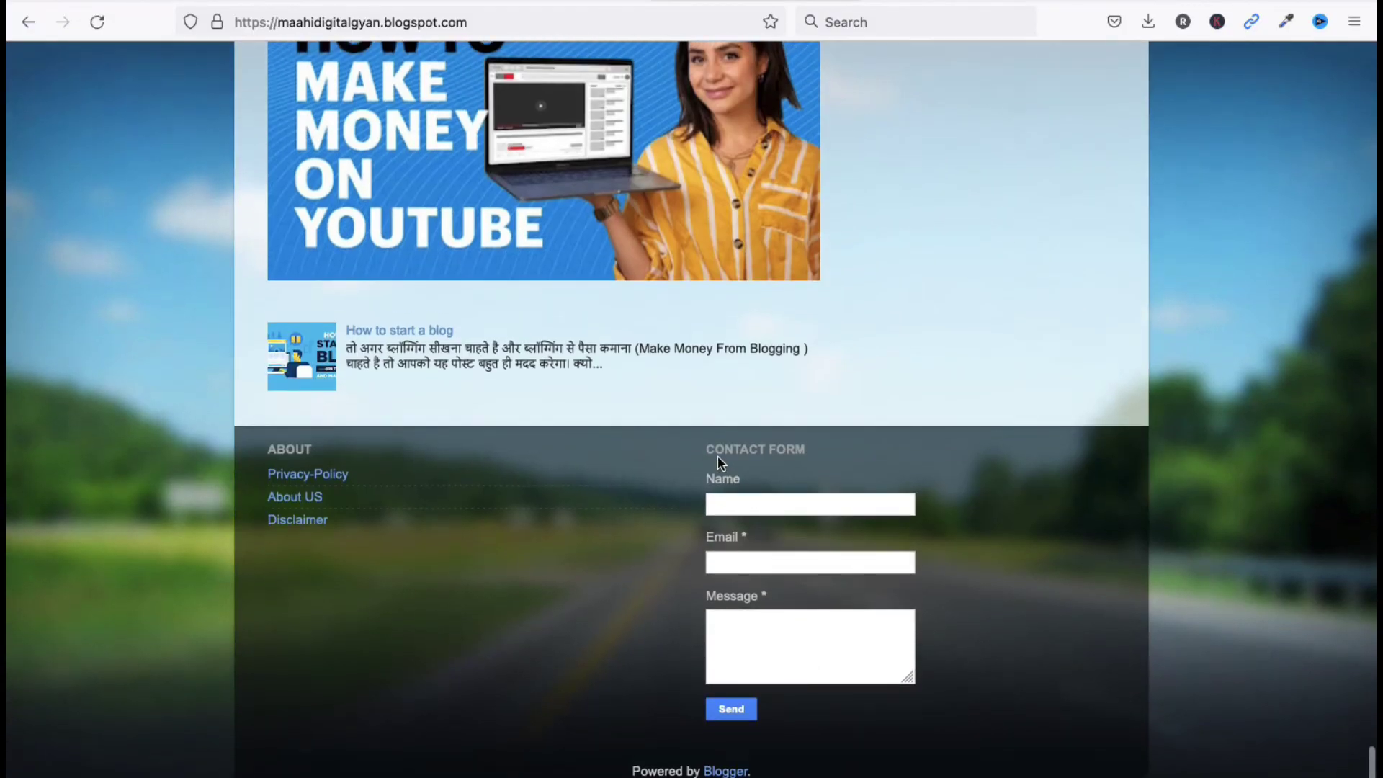
left_click_drag(713, 449, 880, 569)
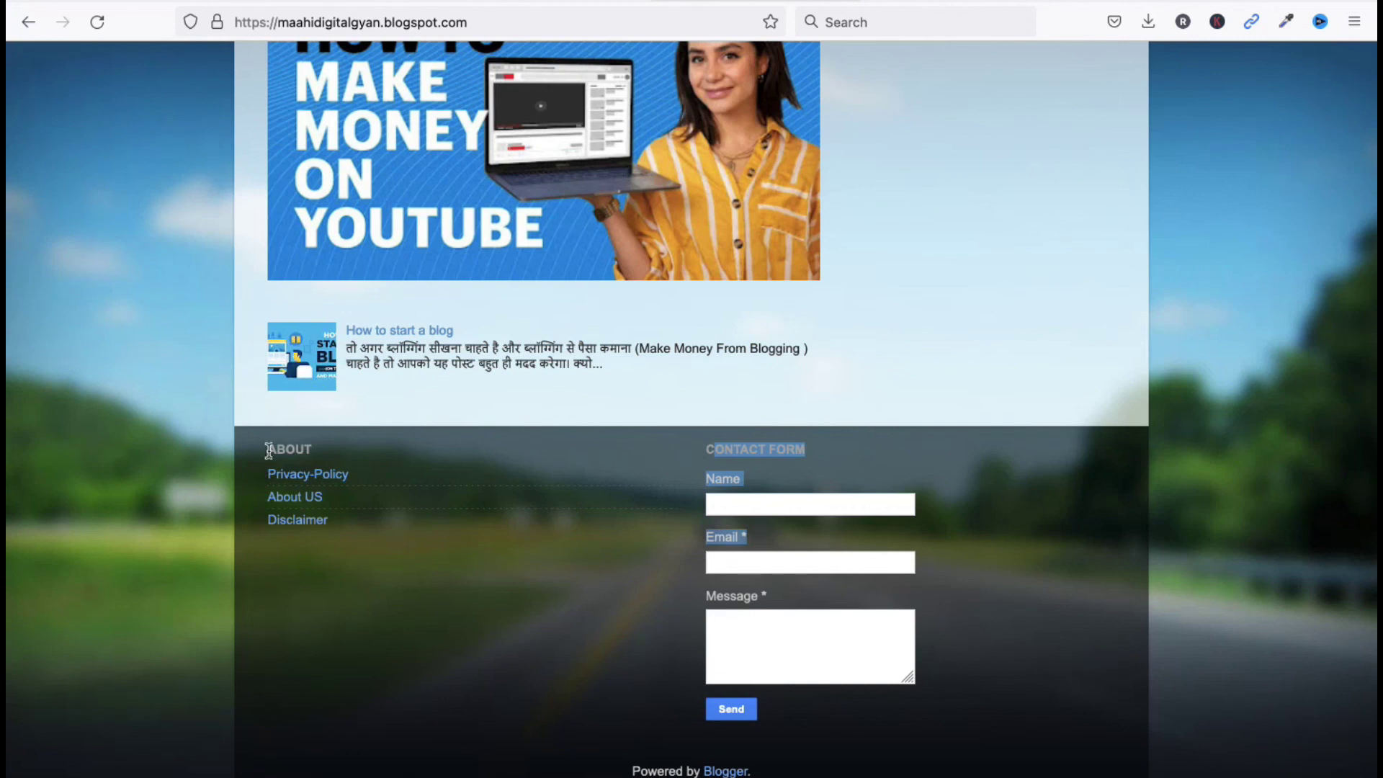
left_click_drag(267, 449, 791, 662)
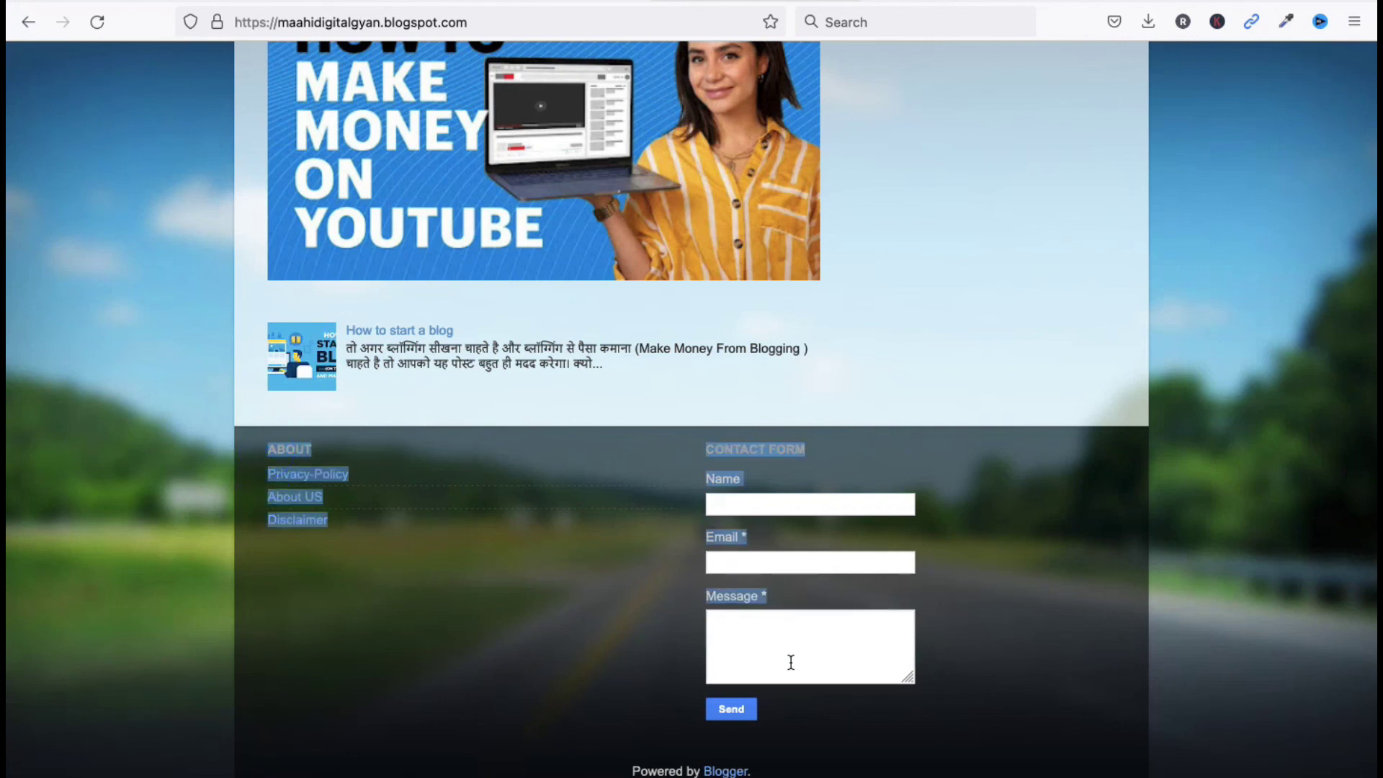